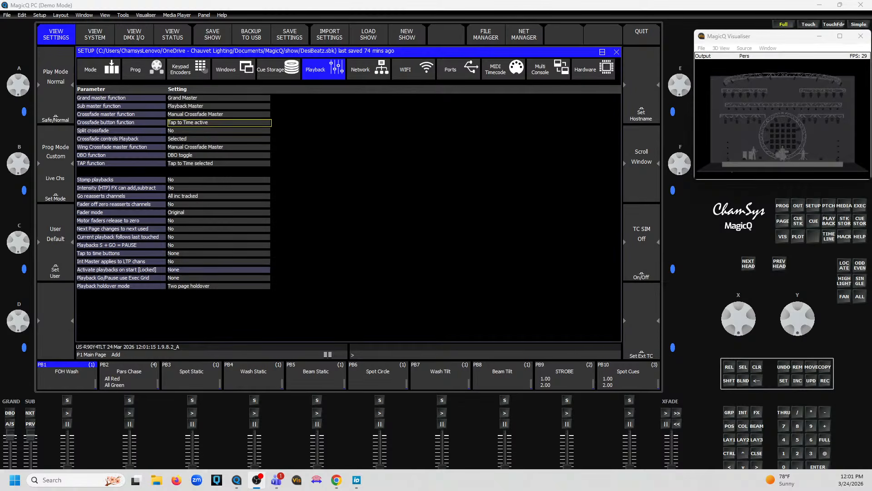
# - Switch to the next playback page, raise the Spots playback to 100 and hold it on its first cue
pyautogui.click(31, 414)
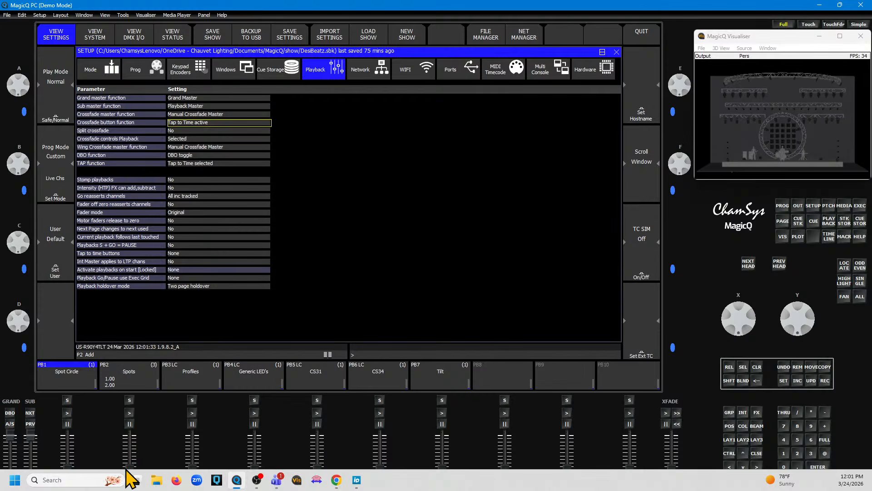
pyautogui.moveTo(129, 467); pyautogui.dragTo(129, 426)
pyautogui.click(130, 424)
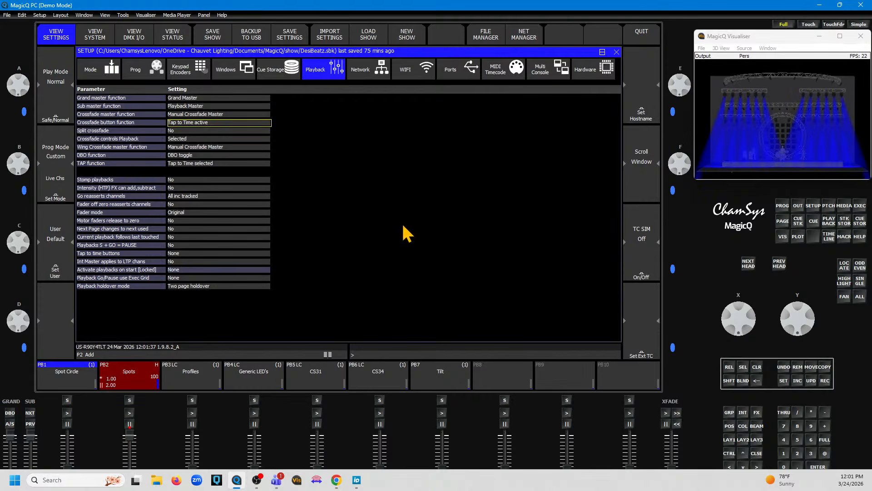
# - Step the Spots playback through cues 2 and 3 and back to cue 1, checking the beams in the visualiser
pyautogui.click(129, 413)
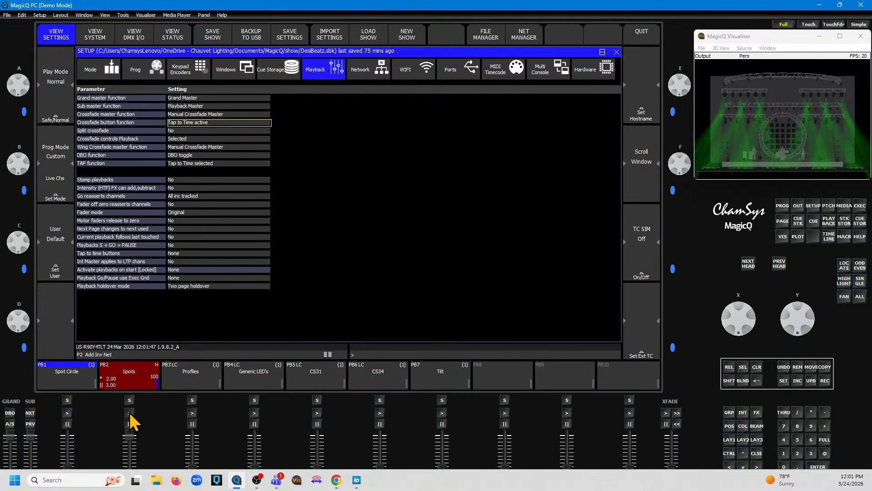
pyautogui.click(130, 413)
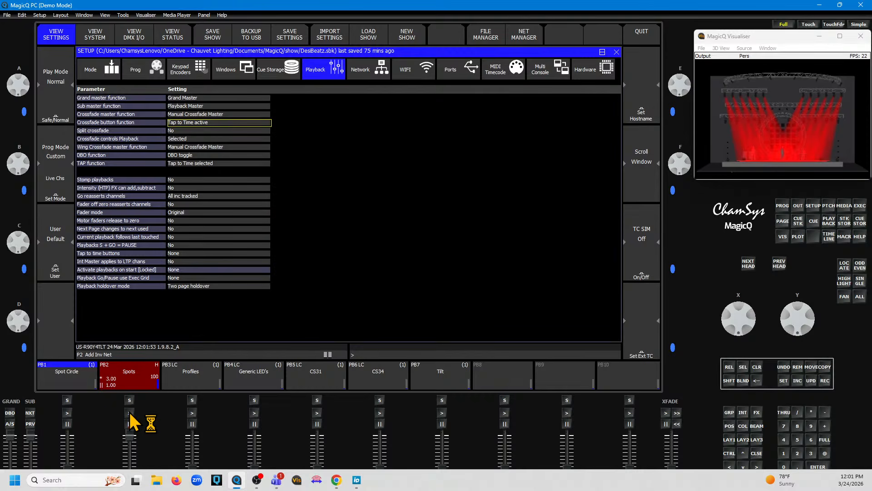
pyautogui.click(130, 413)
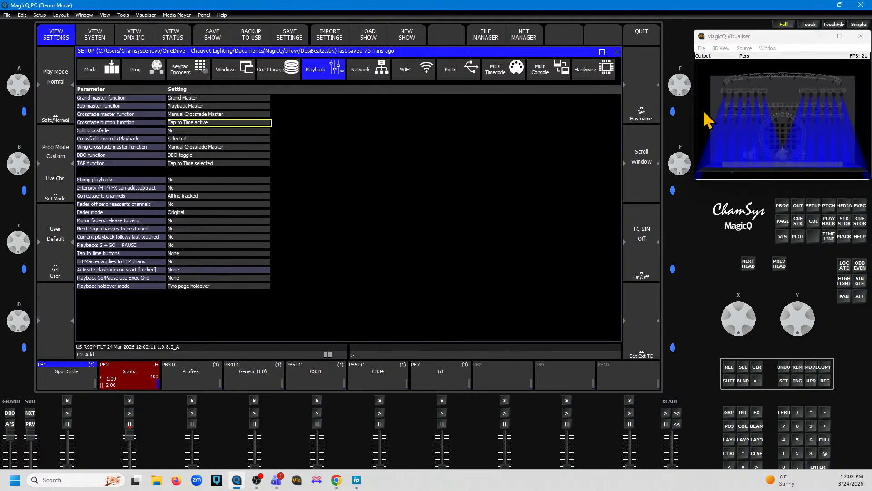
pyautogui.moveTo(758, 119)
pyautogui.mouseDown()
pyautogui.moveTo(772, 165)
pyautogui.moveTo(764, 169)
pyautogui.moveTo(756, 134)
pyautogui.mouseUp()
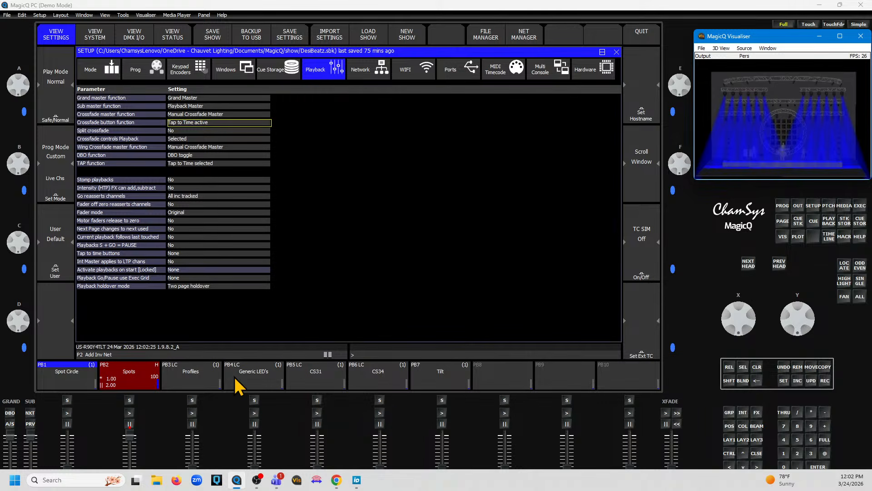
# - Record a new cue onto the empty playback 8
pyautogui.click(187, 383)
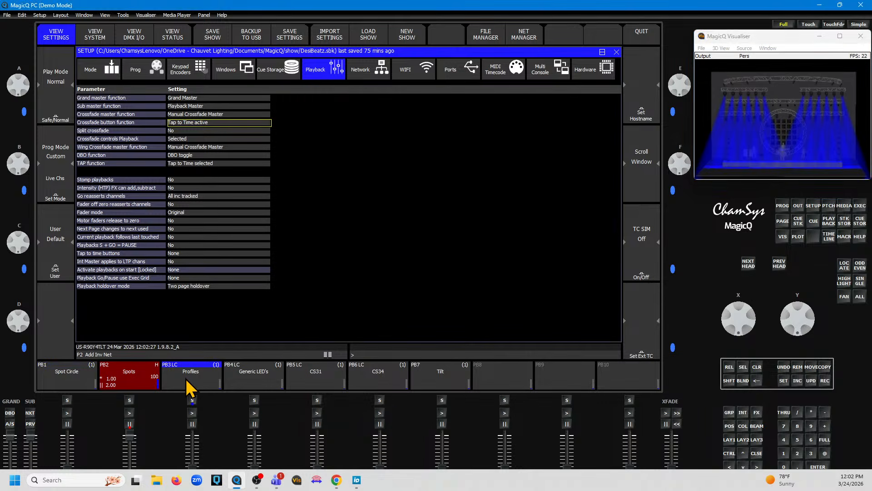
pyautogui.click(825, 381)
pyautogui.click(499, 374)
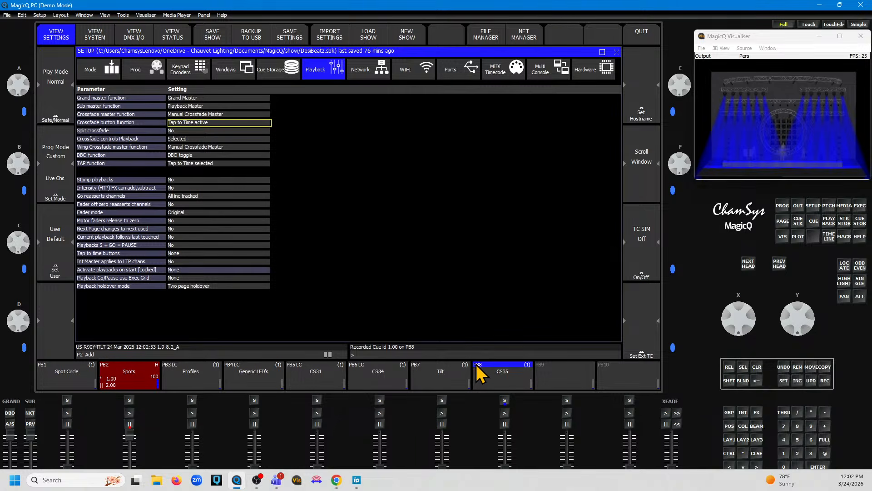
# - In the function options of playback 8's cue stack, set the Group ID to G10 All Profiles
pyautogui.click(501, 381)
pyautogui.click(501, 381)
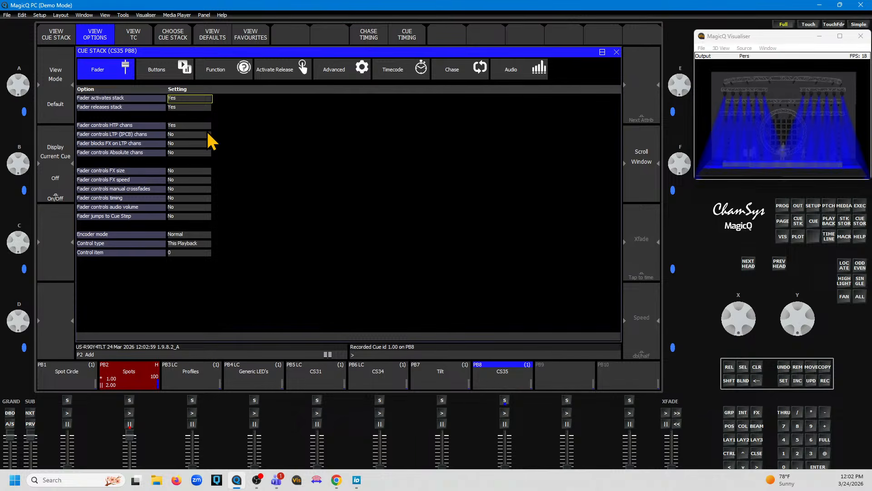
pyautogui.click(238, 72)
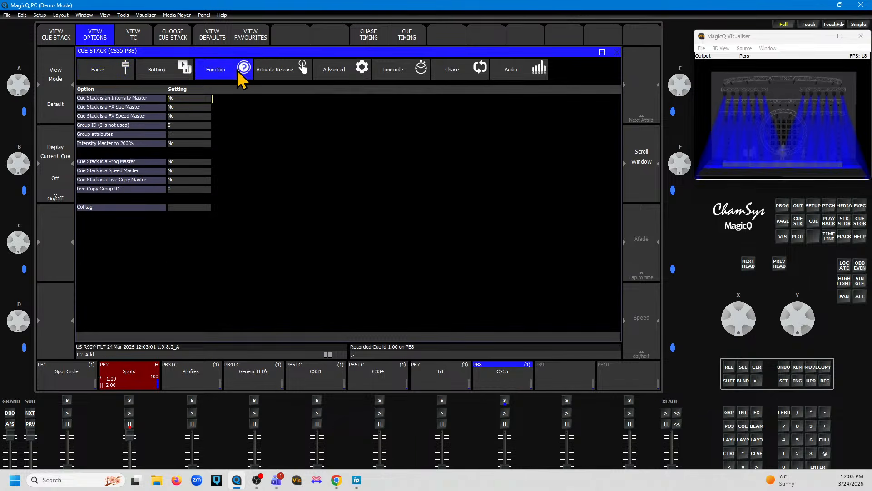
pyautogui.click(181, 127)
pyautogui.click(189, 126)
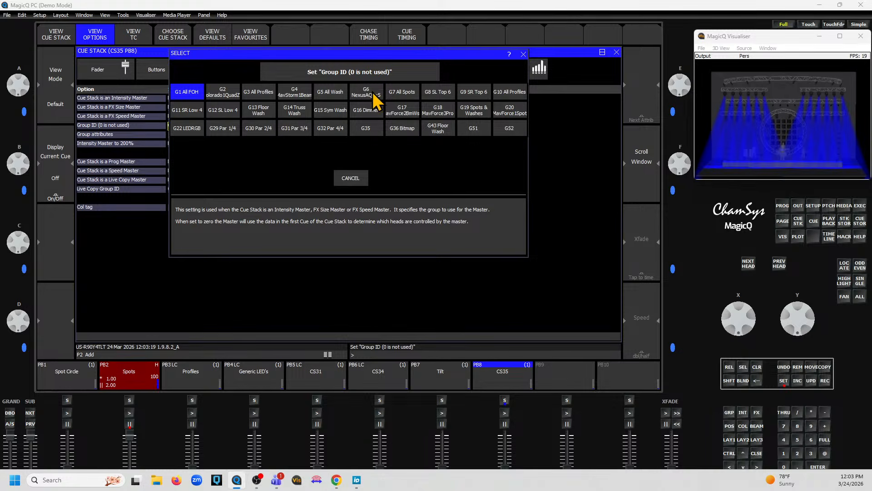
pyautogui.click(499, 92)
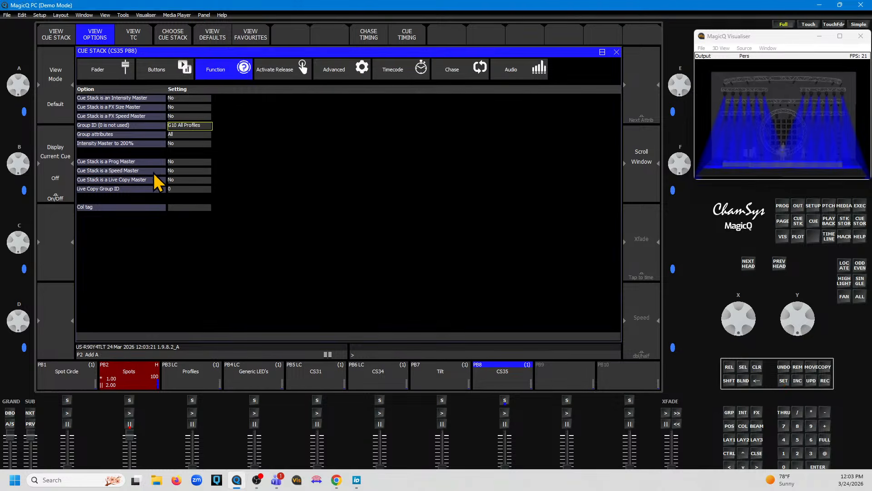
# - Make playback 8's cue stack a Live Copy Master and set its Live Copy Group ID to G7 All Spots
pyautogui.click(175, 180)
pyautogui.click(182, 184)
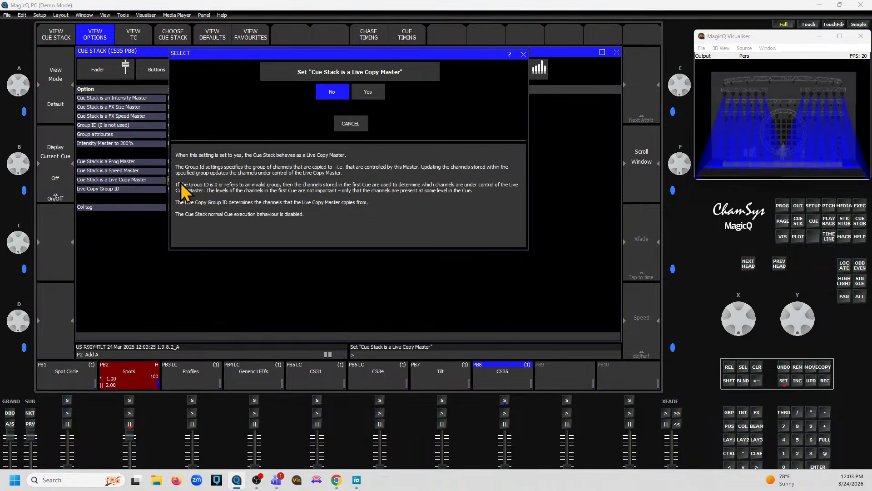
pyautogui.click(369, 93)
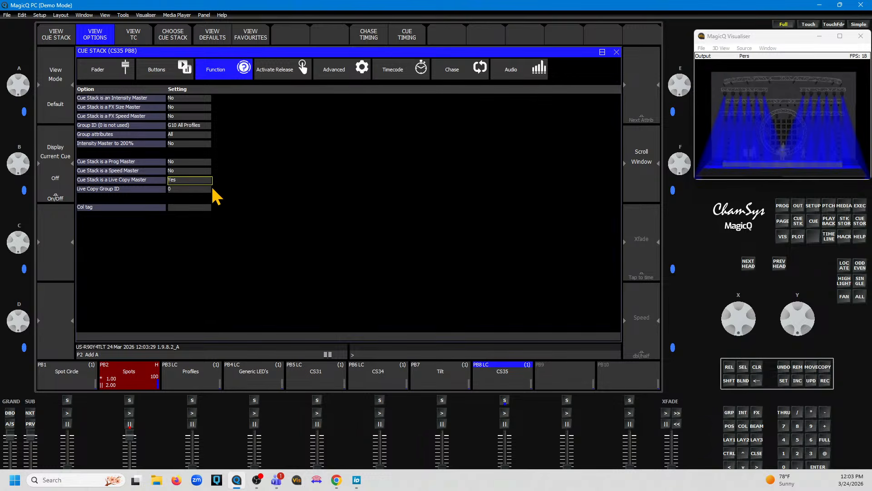
pyautogui.click(184, 198)
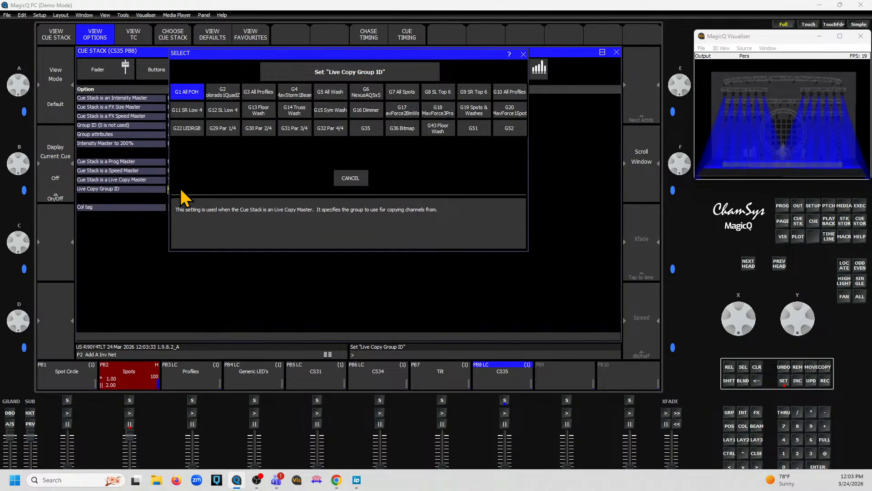
pyautogui.click(402, 101)
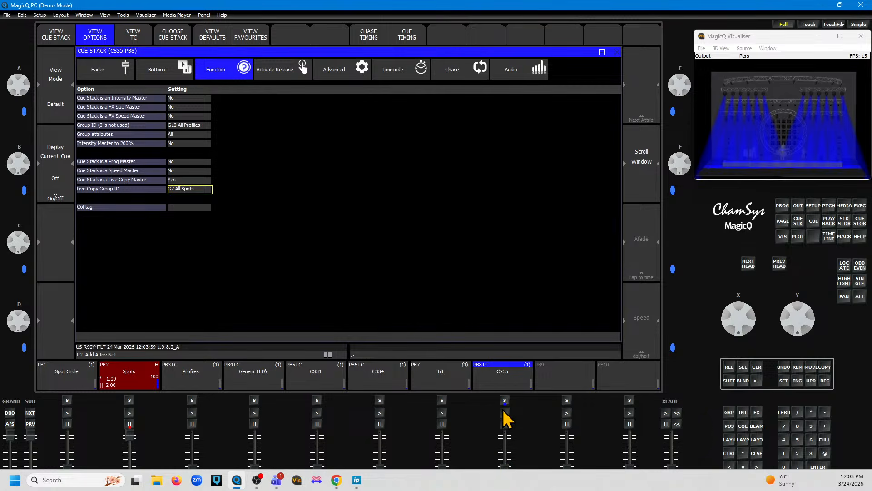
# - Bring playback 8 to 100, advance the Spots playback to cue 2 and inspect the projected gobos in the visualiser
pyautogui.click(504, 412)
pyautogui.moveTo(506, 467); pyautogui.dragTo(502, 412)
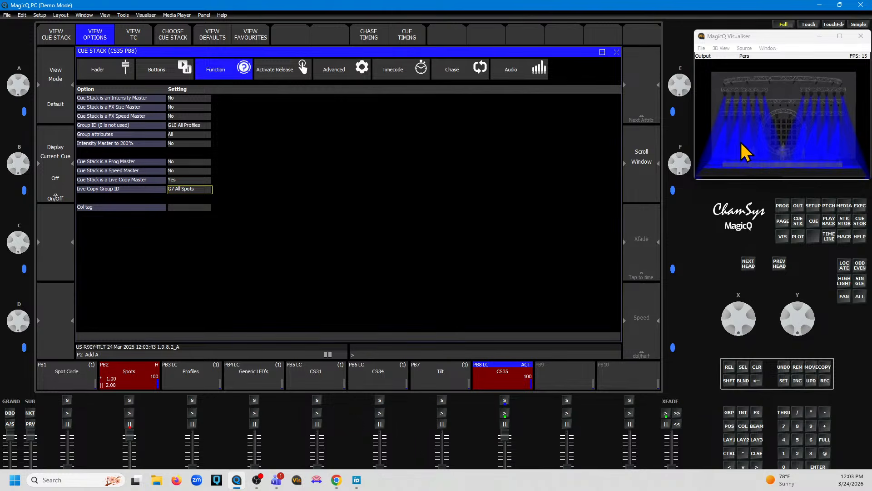
pyautogui.click(130, 412)
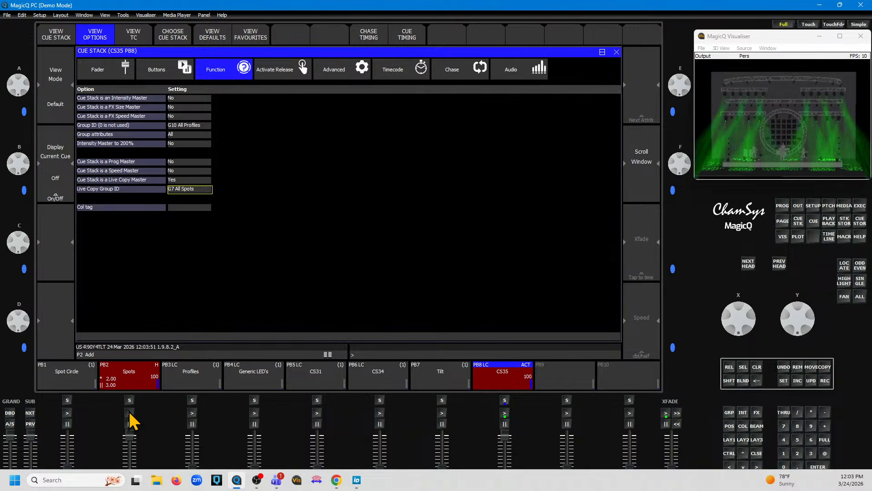
pyautogui.moveTo(769, 127); pyautogui.dragTo(788, 228)
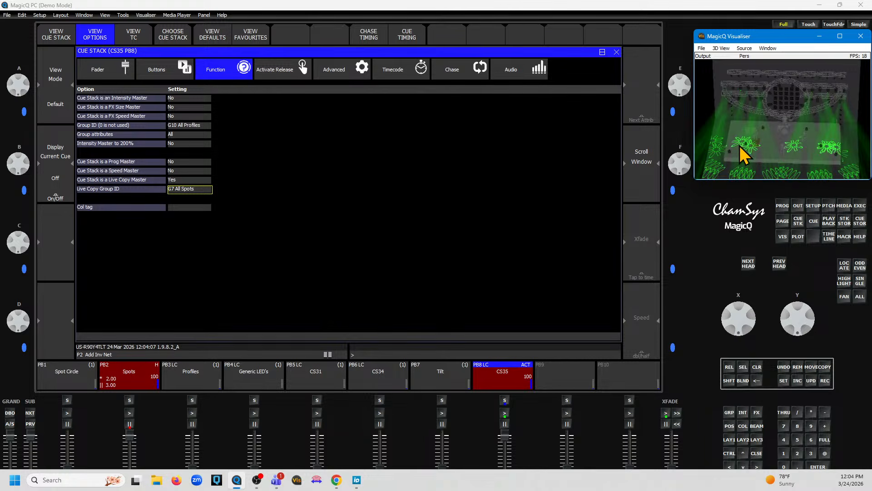
pyautogui.moveTo(757, 119); pyautogui.dragTo(765, 87)
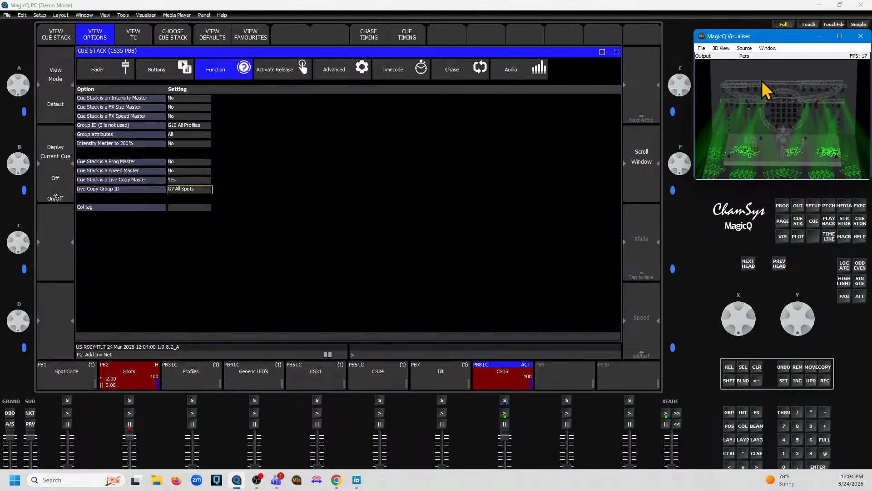
pyautogui.moveTo(763, 162); pyautogui.dragTo(768, 73)
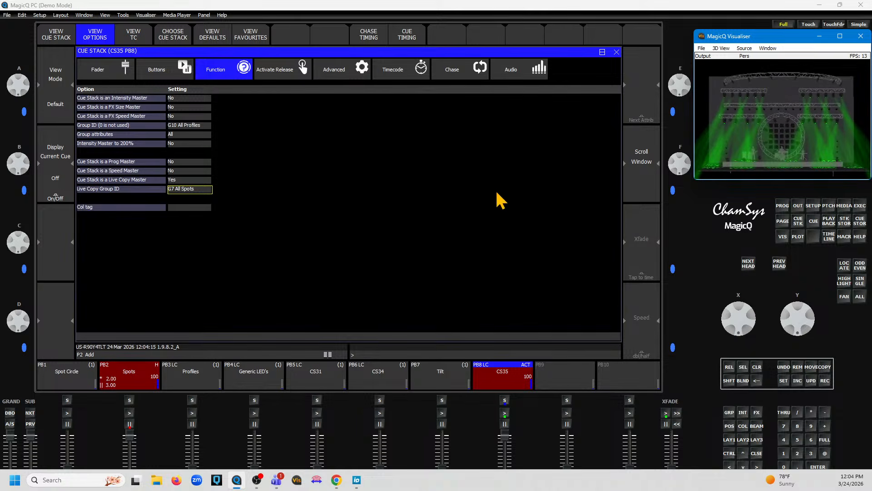
# - Advance the Spots playback through cue 3 back to cue 1, and return playback 8 to zero
pyautogui.click(129, 413)
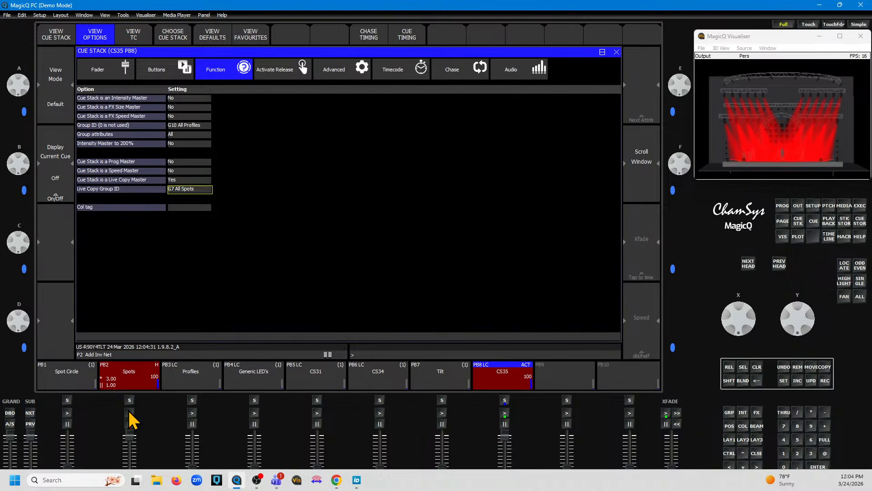
pyautogui.click(128, 412)
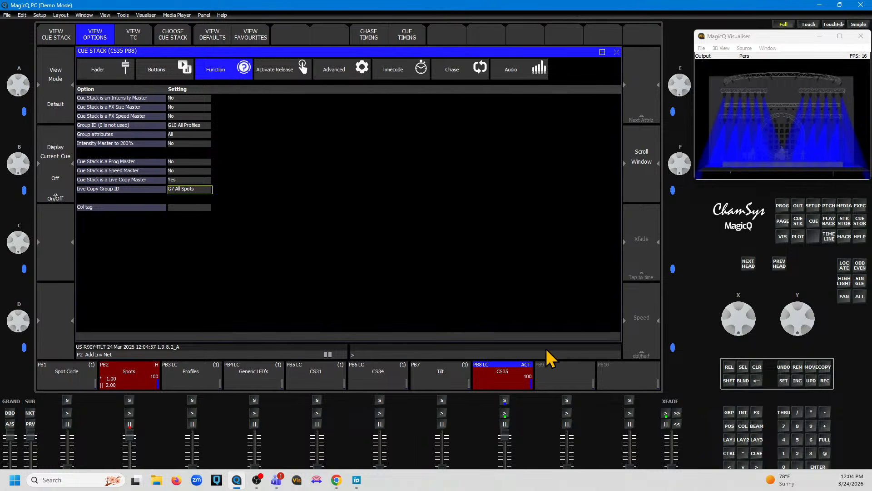
pyautogui.moveTo(511, 431); pyautogui.dragTo(510, 481)
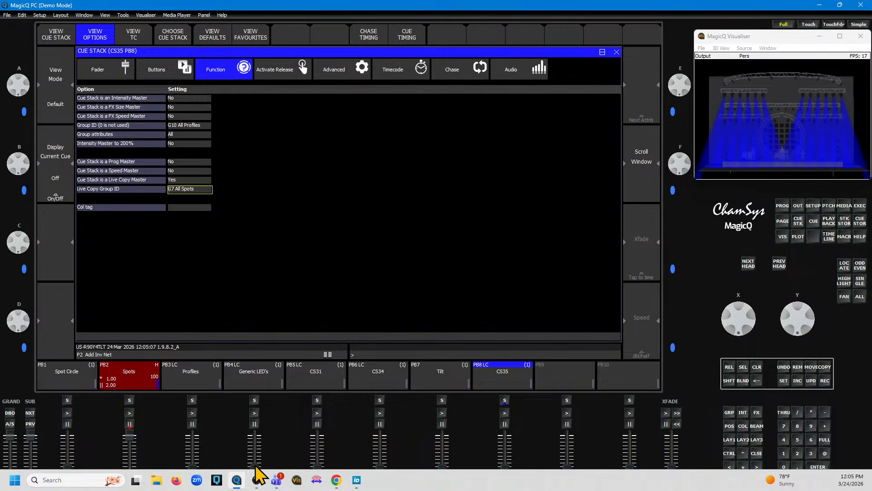
# - Test the Generic LED's playback at 100 while cycling the Spots playback through its cues, and return Generic LED's to zero
pyautogui.moveTo(255, 462); pyautogui.dragTo(253, 429)
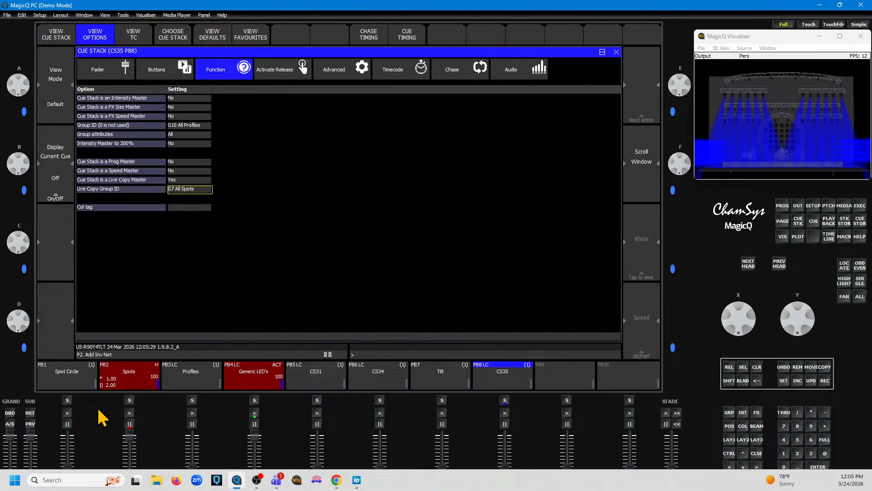
pyautogui.click(129, 413)
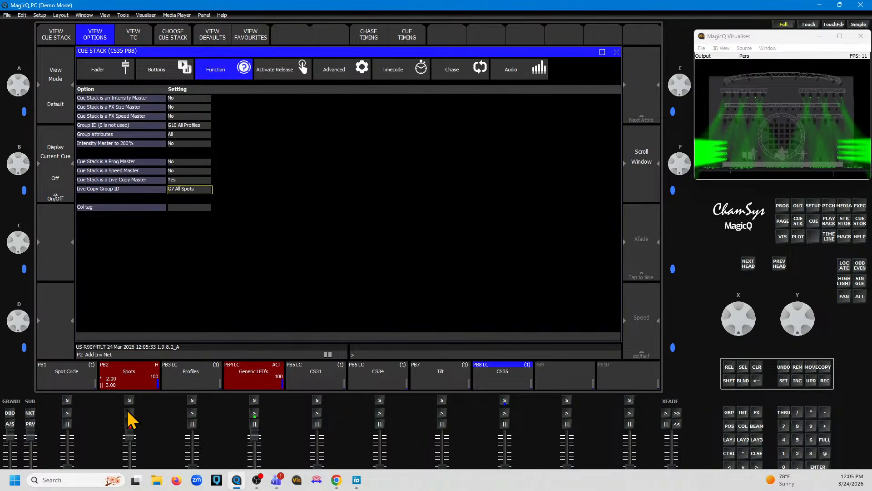
pyautogui.click(129, 412)
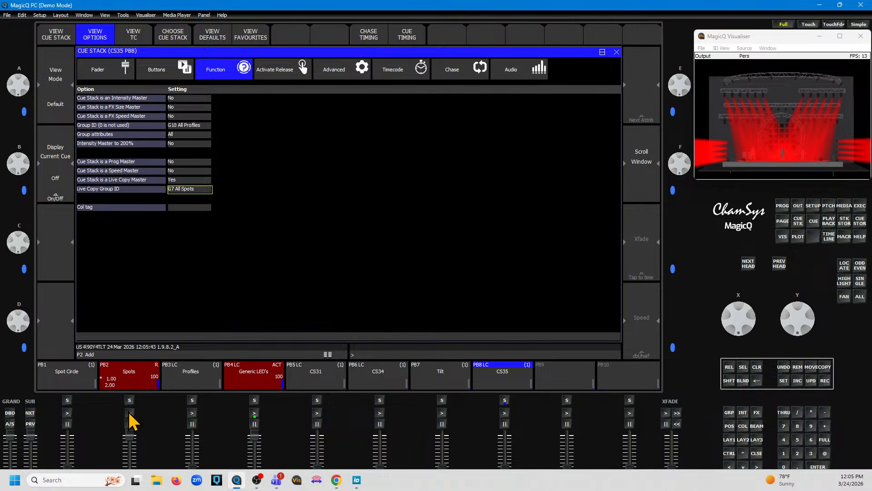
pyautogui.click(129, 412)
pyautogui.click(129, 424)
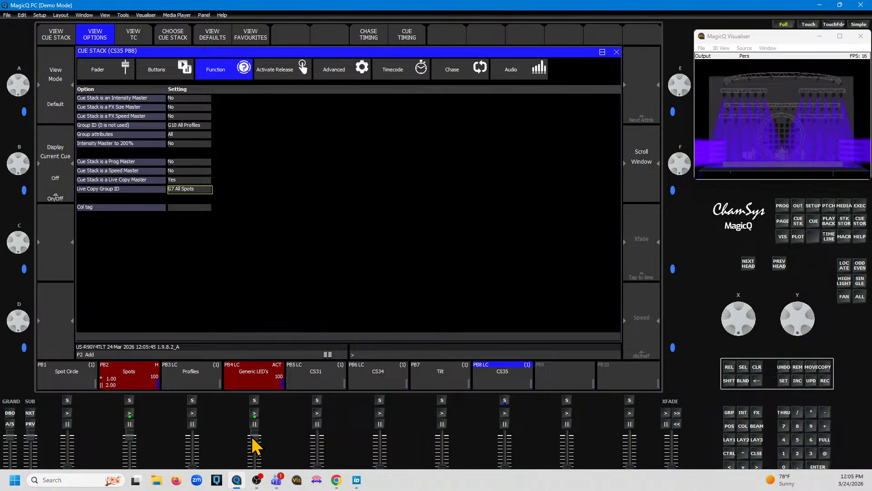
pyautogui.moveTo(253, 437); pyautogui.dragTo(252, 482)
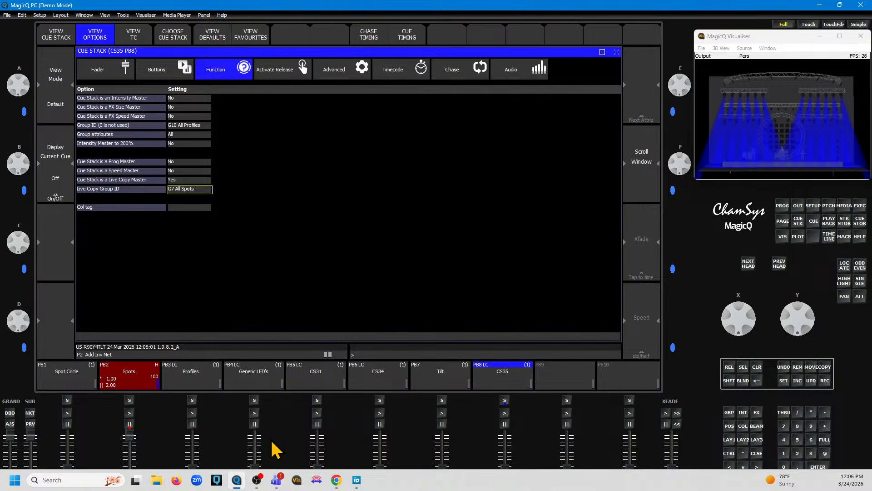
# - Remove the cue stack from playback 8 and clear the programmer
pyautogui.click(796, 367)
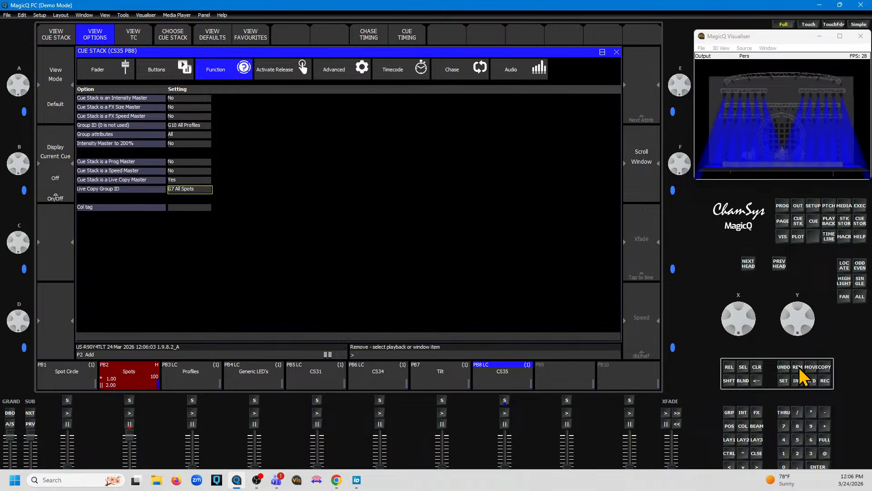
pyautogui.click(517, 380)
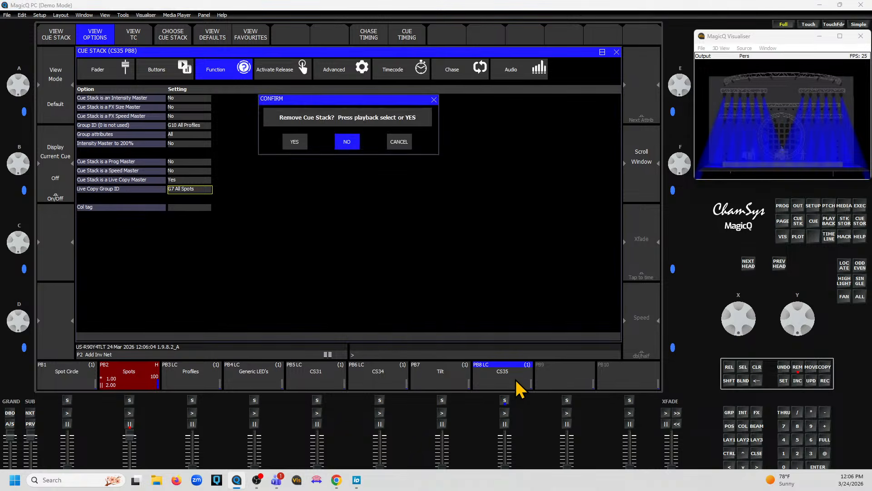
pyautogui.click(299, 142)
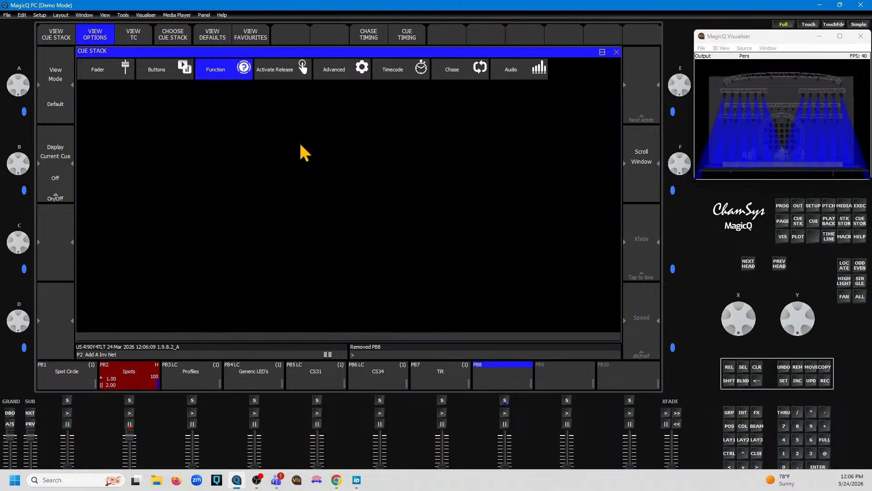
pyautogui.click(757, 368)
# - Test the Tilt playback at 90 and return it to zero, and raise the Profiles playback to 100
pyautogui.moveTo(443, 466); pyautogui.dragTo(443, 437)
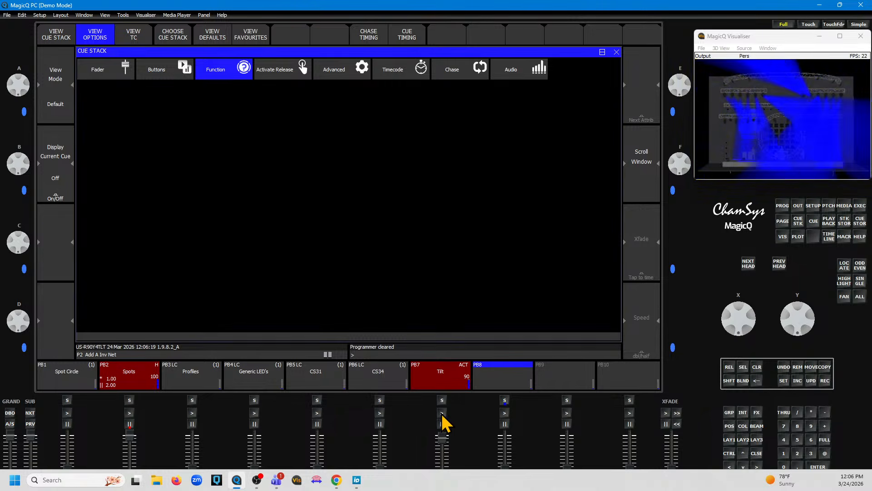
pyautogui.moveTo(442, 437); pyautogui.dragTo(443, 481)
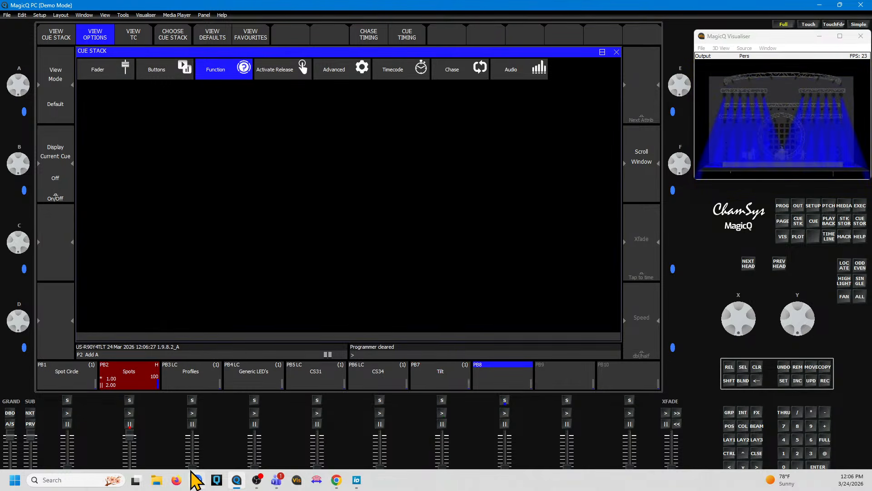
pyautogui.moveTo(192, 468); pyautogui.dragTo(194, 432)
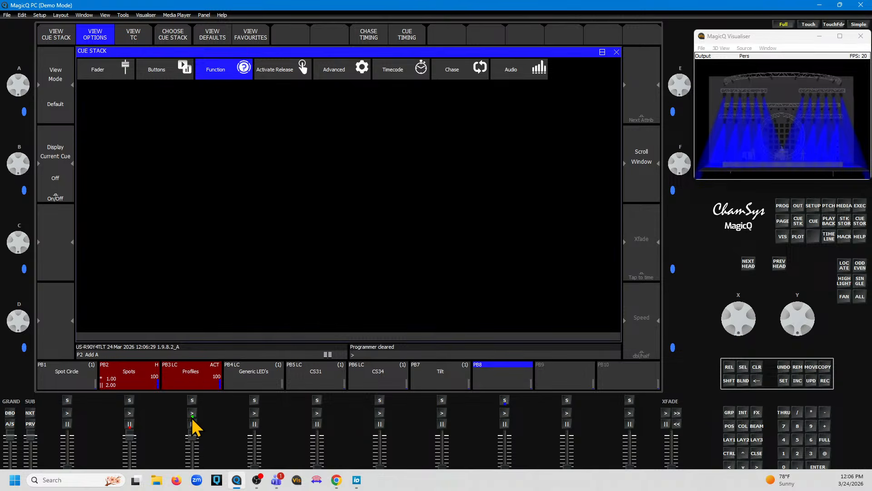
# - Advance the Spots playback to cue 3, and raise the empty playback 8 to 100 and the Tilt playback to 61
pyautogui.click(129, 412)
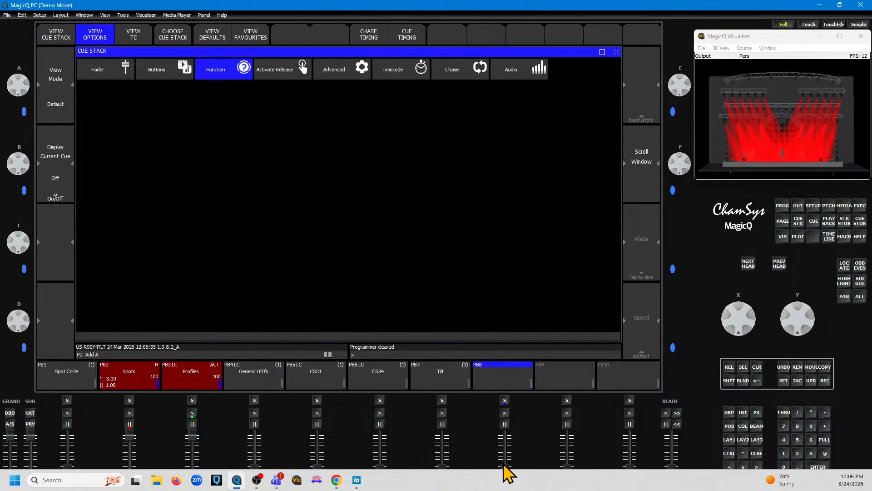
pyautogui.moveTo(505, 443); pyautogui.dragTo(503, 420)
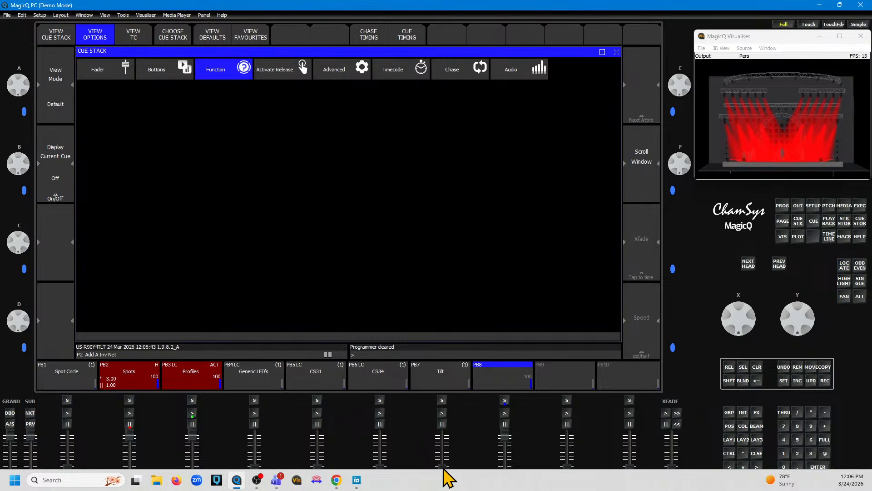
pyautogui.moveTo(445, 473); pyautogui.dragTo(440, 447)
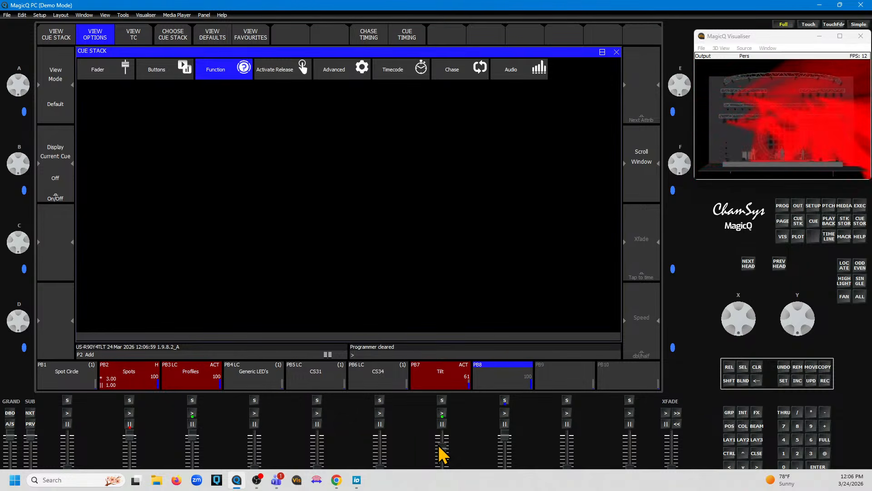
# - Examine the effect settings of the Tilt playback's cue, and return the Profiles and Tilt playbacks to zero
pyautogui.click(430, 370)
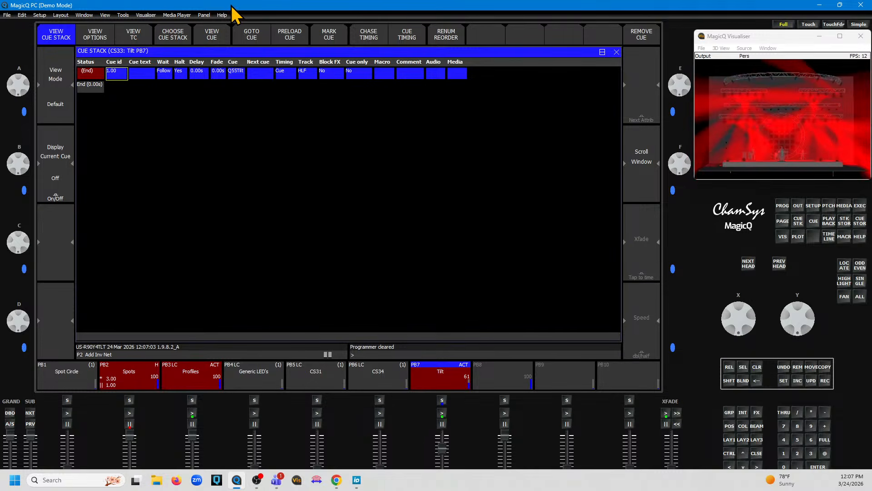
pyautogui.click(213, 36)
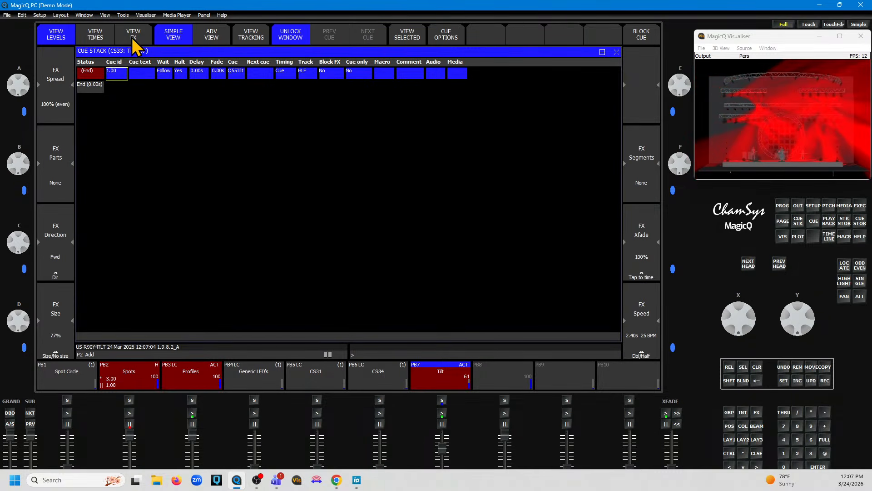
pyautogui.click(133, 40)
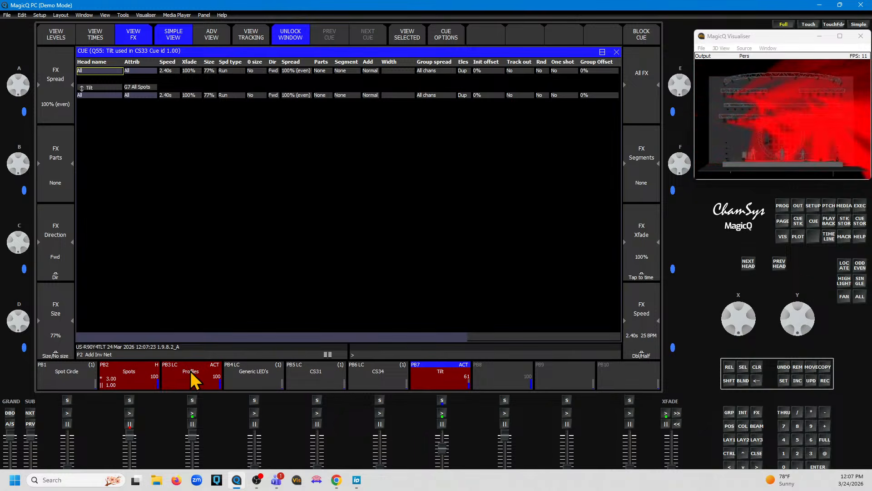
pyautogui.moveTo(193, 440); pyautogui.dragTo(194, 468)
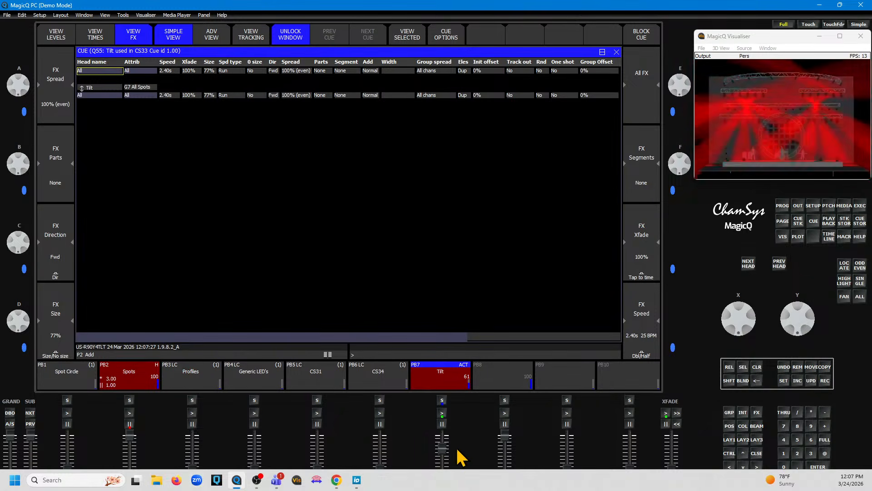
pyautogui.moveTo(445, 454); pyautogui.dragTo(443, 485)
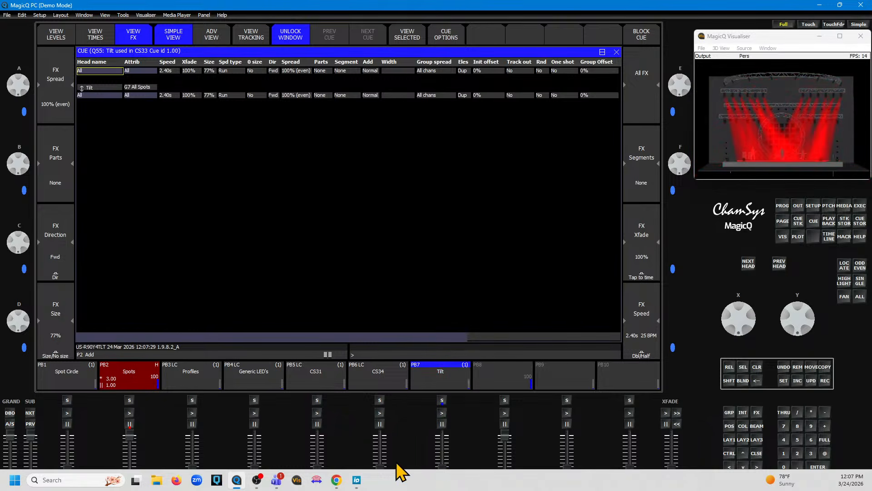
# - Test the CS34 playback at 100 with Tilt at 47 while cycling the Spots playback from cue 1 through cue 3
pyautogui.moveTo(381, 469); pyautogui.dragTo(373, 429)
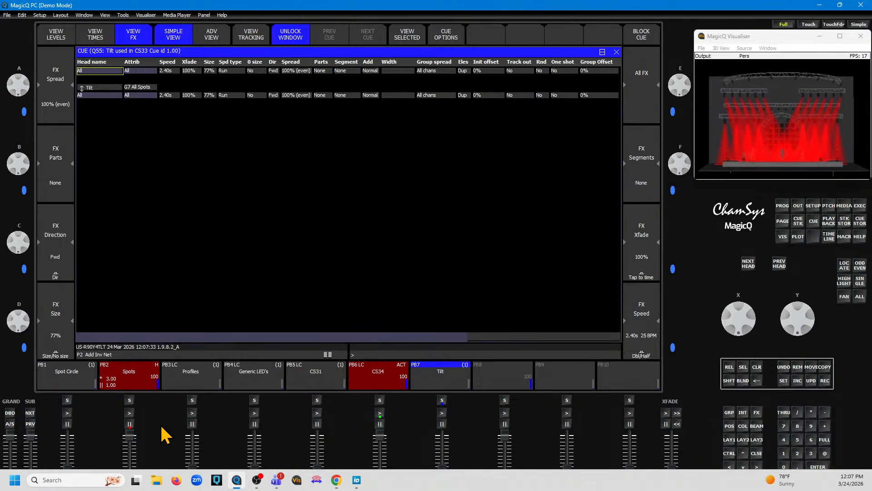
pyautogui.click(129, 413)
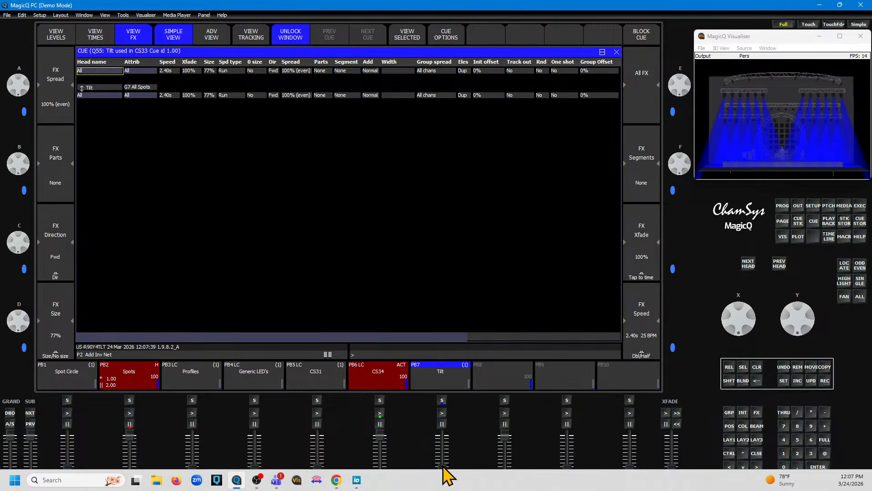
pyautogui.moveTo(446, 467)
pyautogui.mouseDown()
pyautogui.moveTo(444, 447)
pyautogui.moveTo(445, 454)
pyautogui.mouseUp()
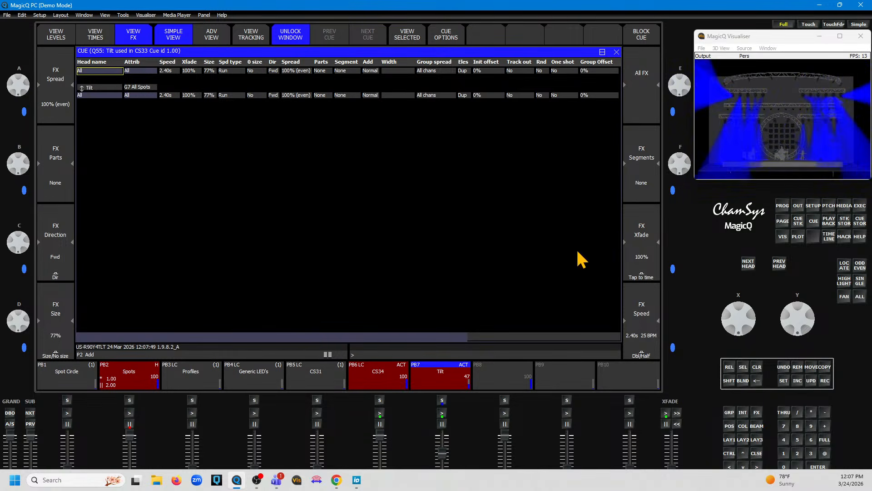
pyautogui.click(130, 412)
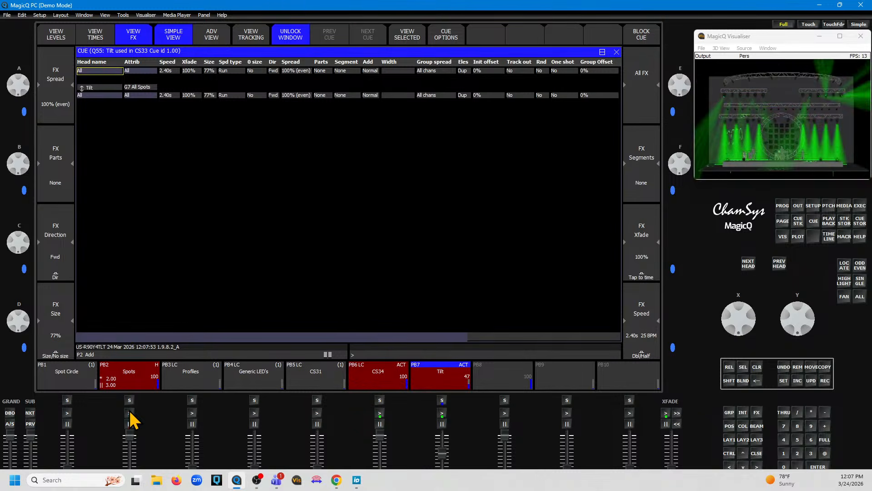
pyautogui.click(130, 413)
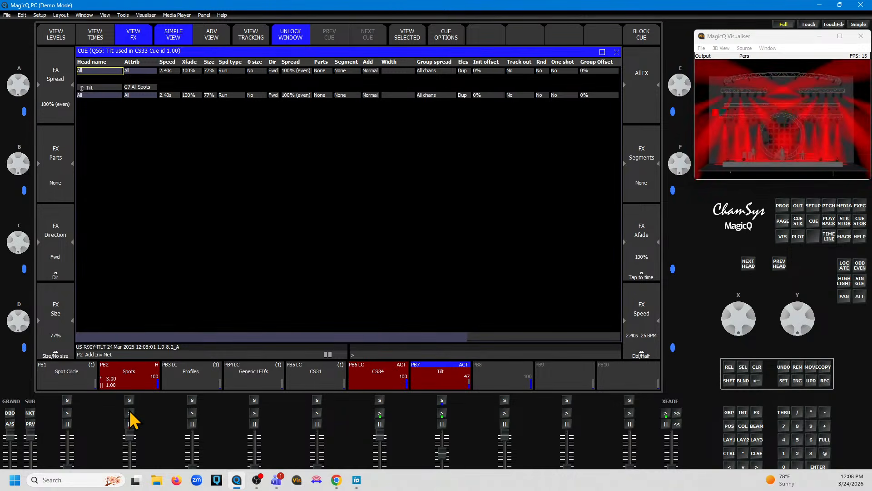
# - Inspect the levels stored in the CS34 playback's cue, and return the CS34 and Tilt playbacks to zero
pyautogui.click(383, 375)
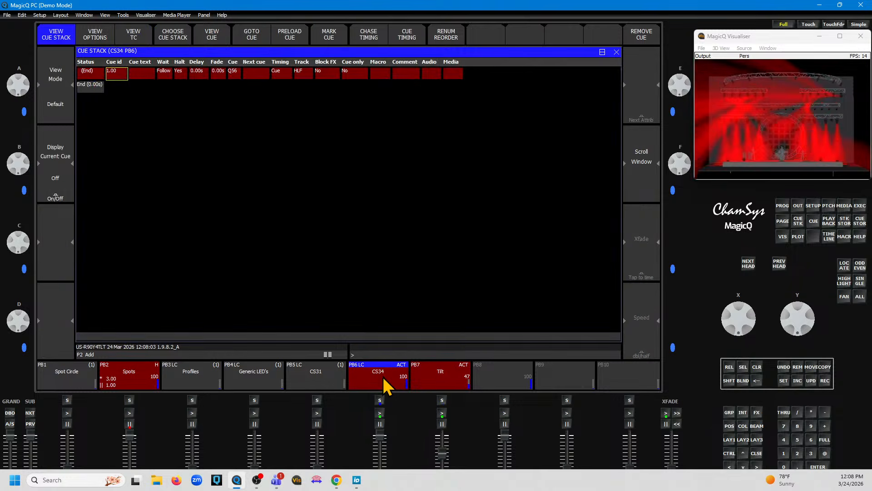
pyautogui.click(200, 36)
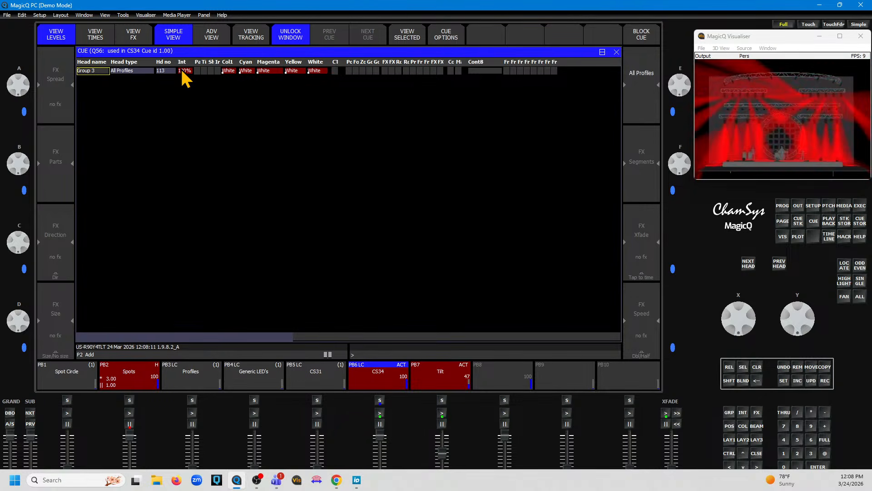
pyautogui.click(617, 52)
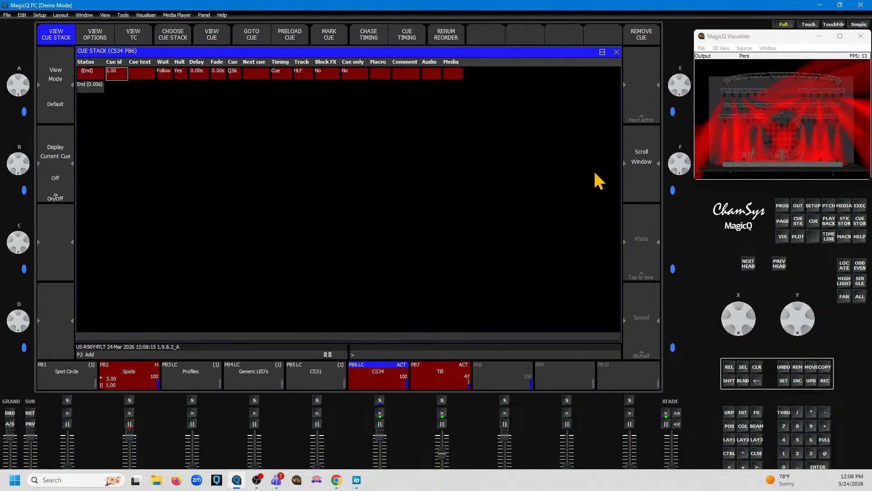
pyautogui.moveTo(382, 437); pyautogui.dragTo(386, 473)
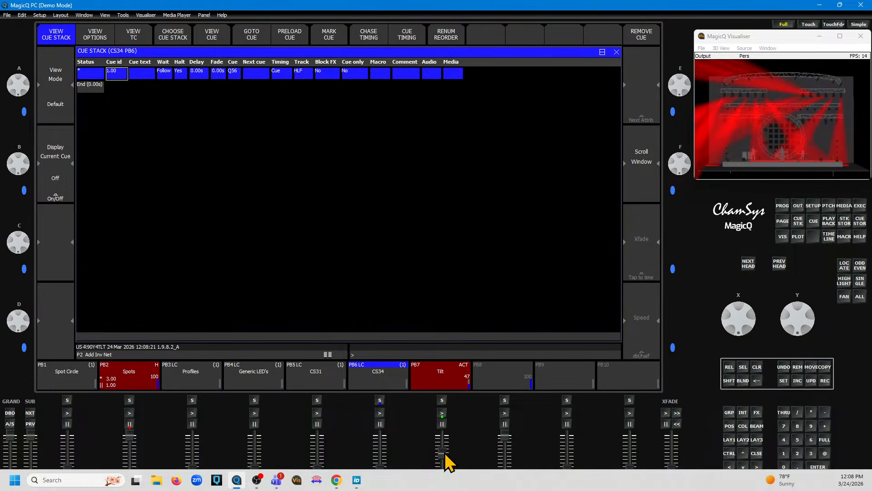
pyautogui.moveTo(444, 456); pyautogui.dragTo(443, 485)
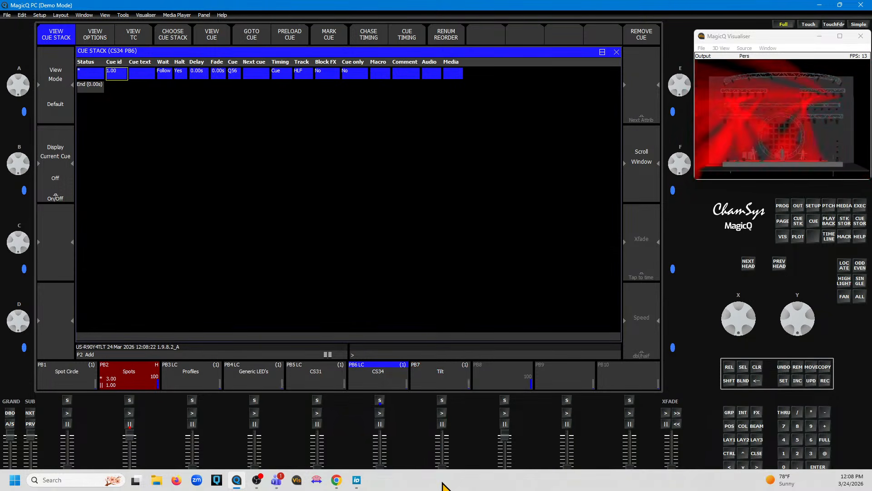
# - Set the G10 All Profiles group to 100% in White and record it onto playback 8
pyautogui.click(729, 442)
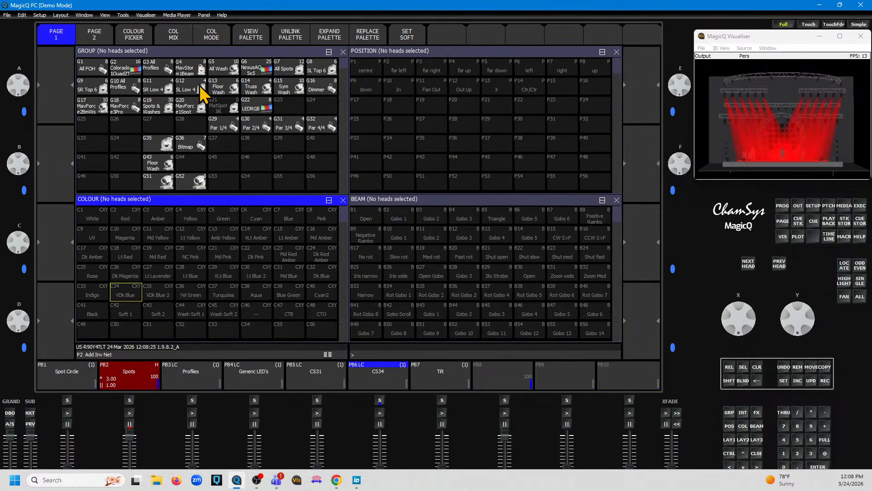
pyautogui.click(122, 87)
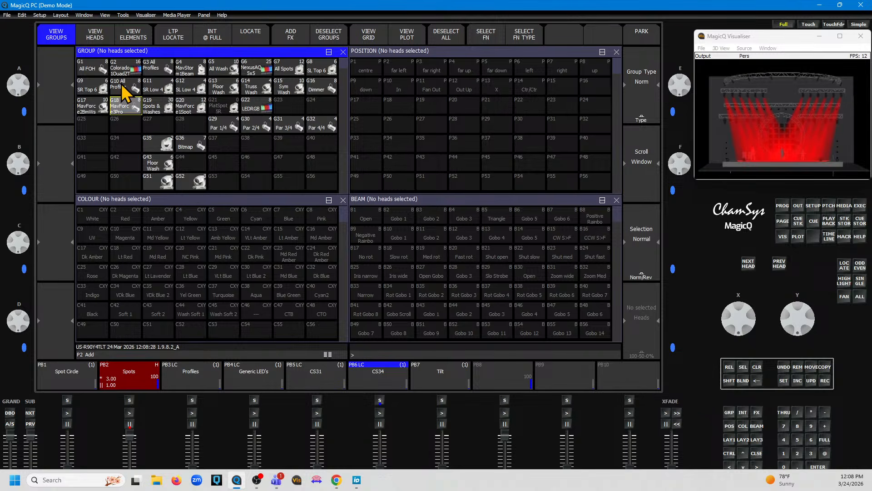
pyautogui.click(123, 86)
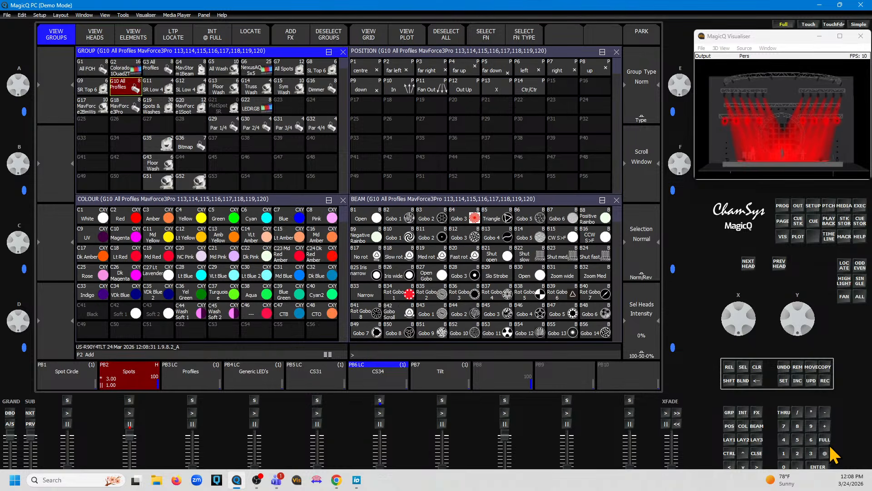
pyautogui.click(824, 452)
pyautogui.click(818, 466)
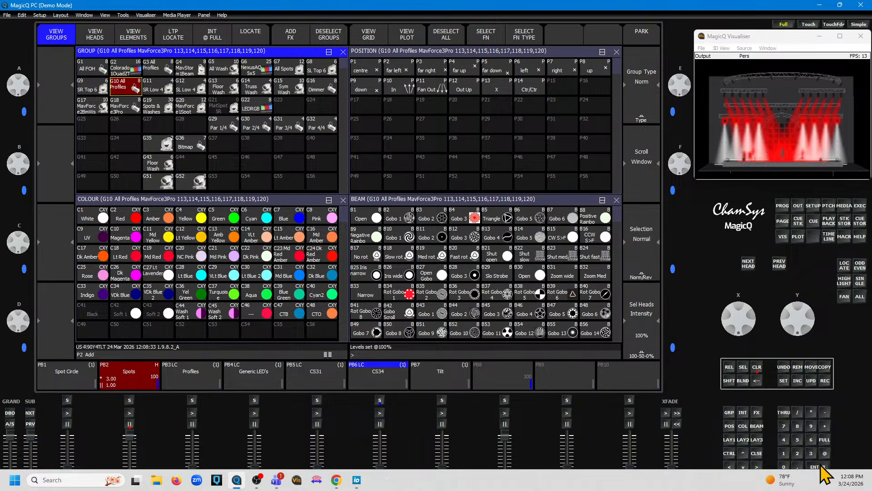
pyautogui.click(92, 217)
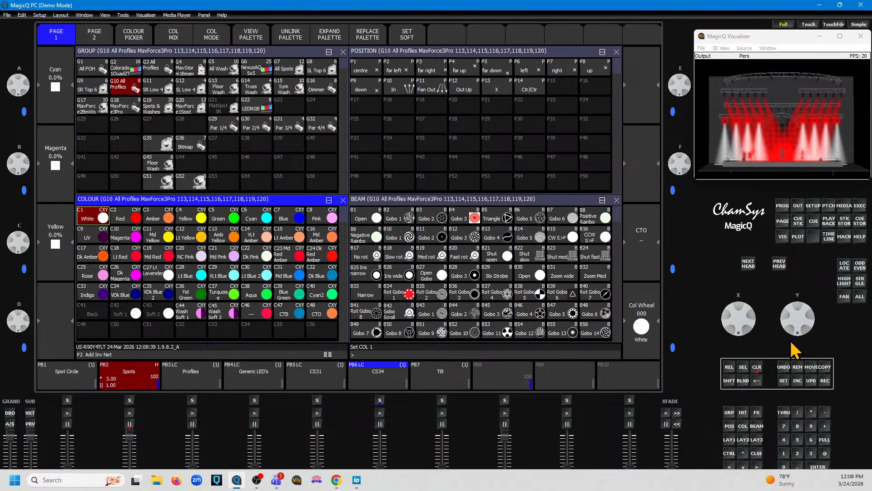
pyautogui.click(826, 381)
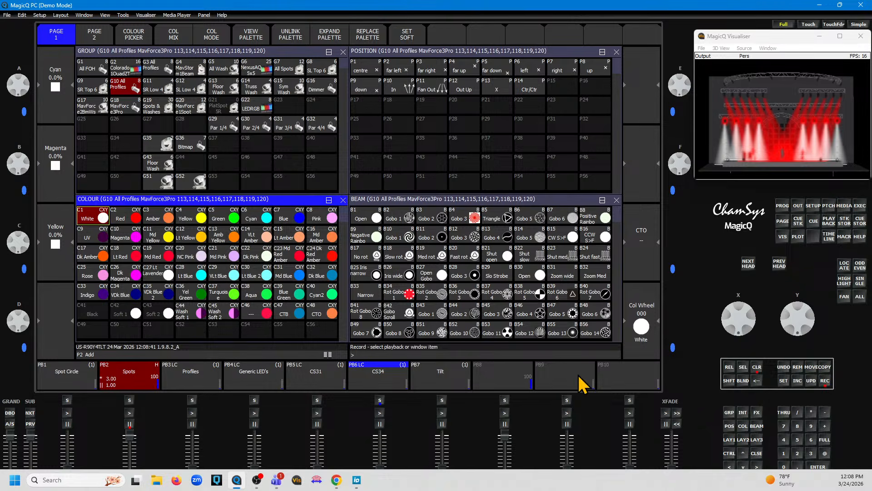
pyautogui.click(511, 381)
# - Make playback 8's cue stack a Live Copy Master copying group G7 All Spots, and clear the programmer
pyautogui.click(507, 376)
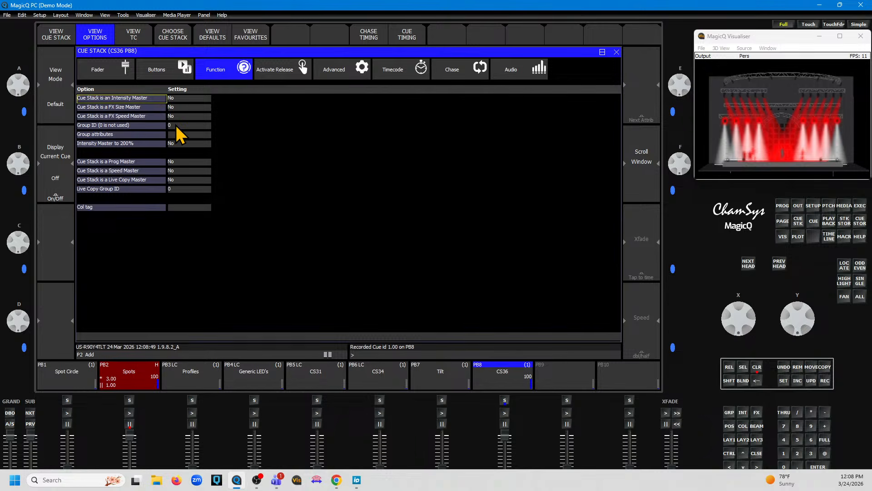
pyautogui.click(177, 180)
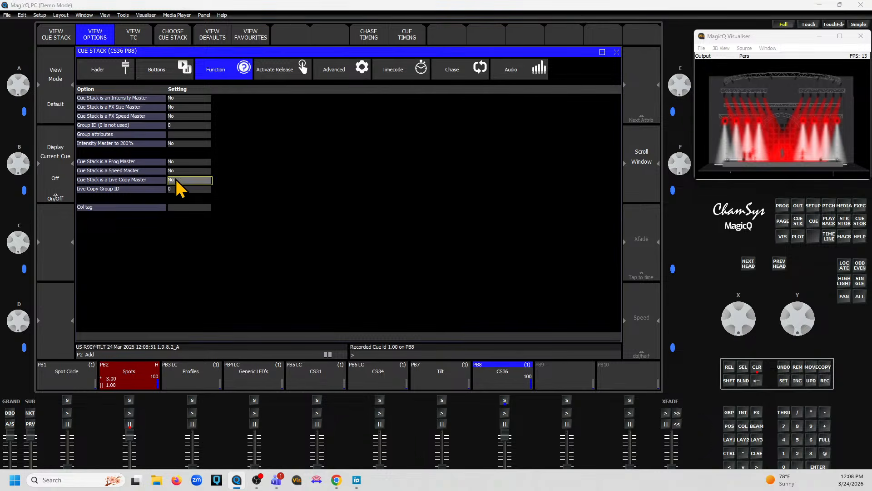
pyautogui.click(363, 92)
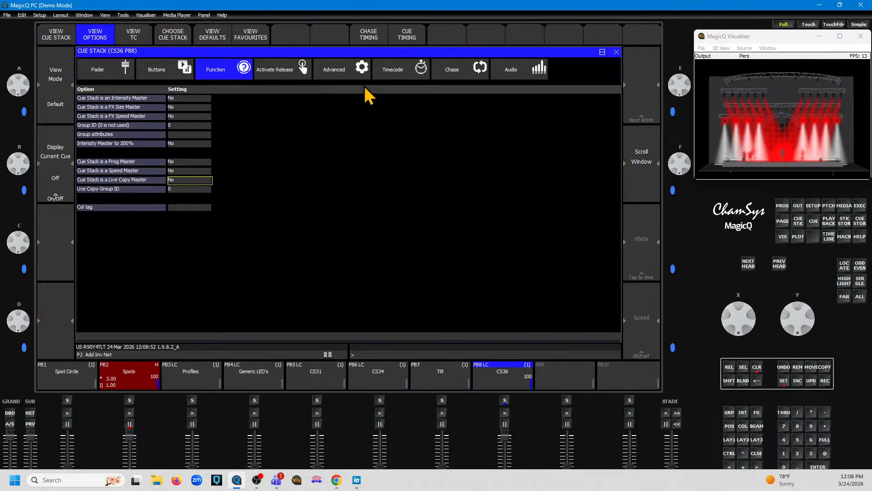
pyautogui.click(205, 189)
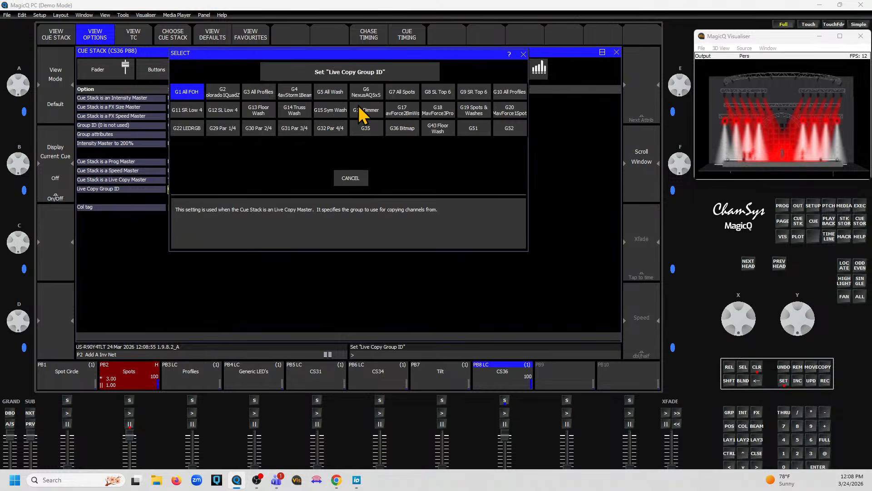
pyautogui.click(395, 90)
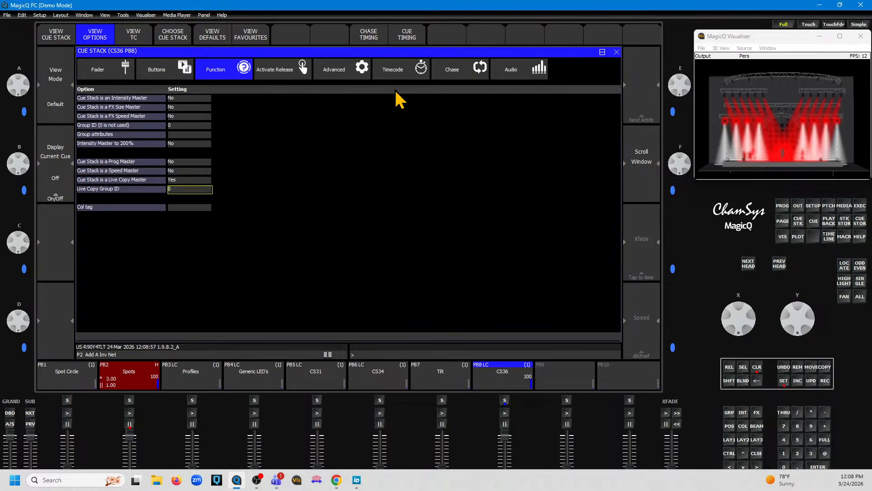
pyautogui.click(756, 367)
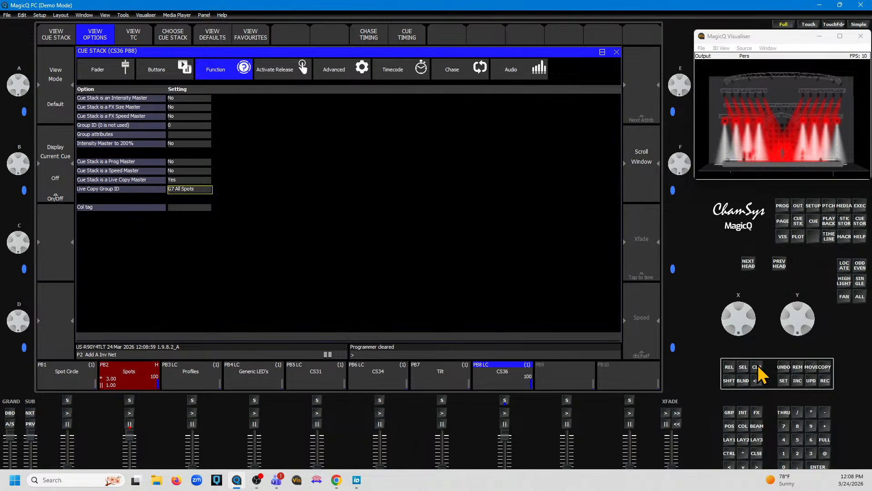
# - Activate playback 8 and test it by advancing the Spots playback through cue 1 to cue 2
pyautogui.click(505, 412)
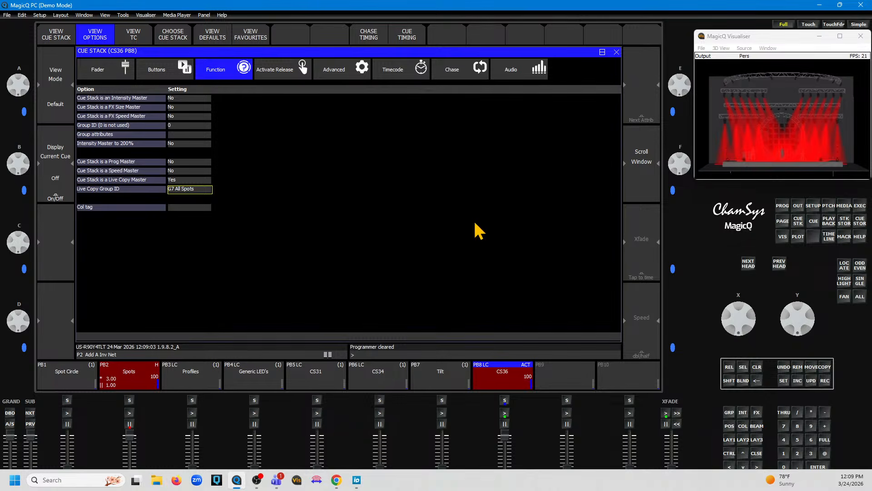
pyautogui.click(130, 413)
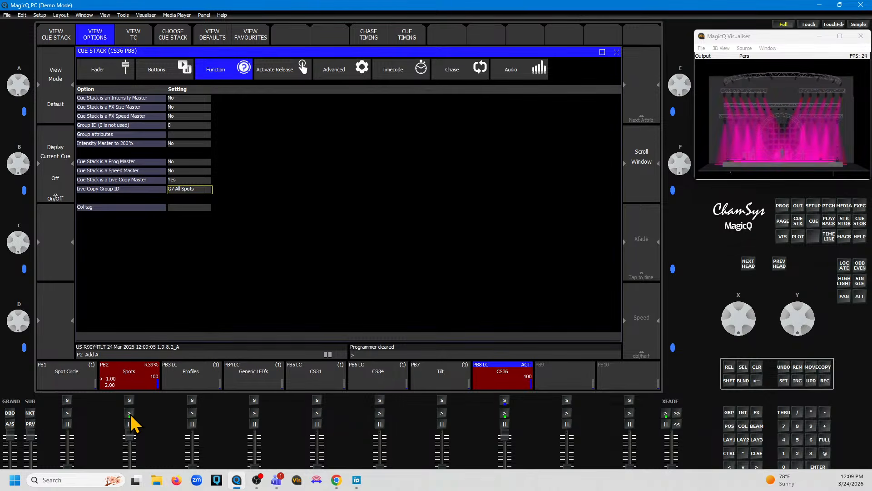
pyautogui.click(130, 413)
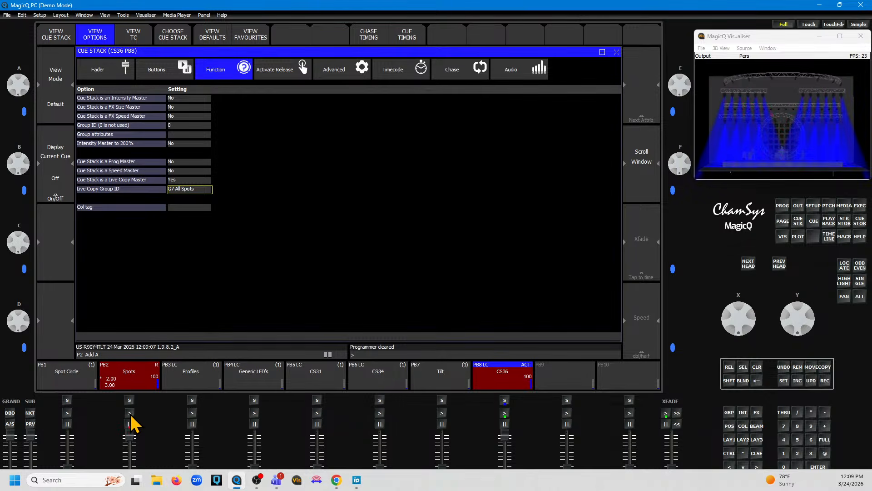
pyautogui.click(130, 424)
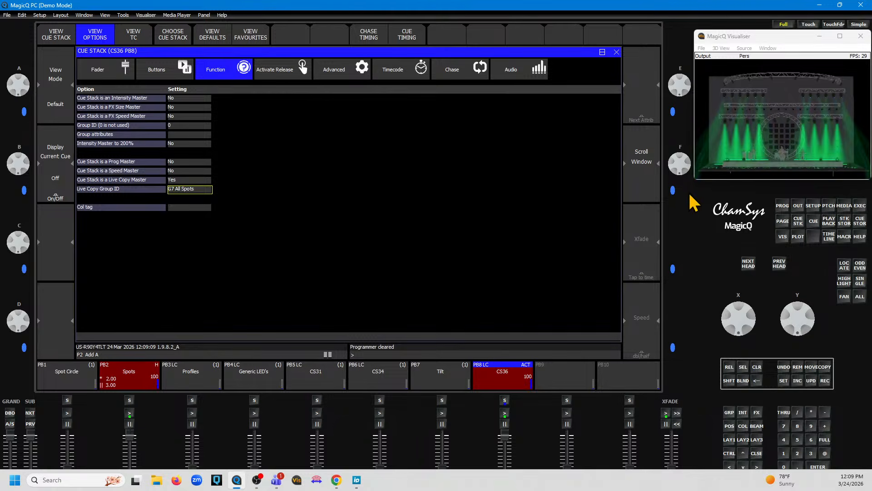
pyautogui.moveTo(805, 123); pyautogui.dragTo(783, 124)
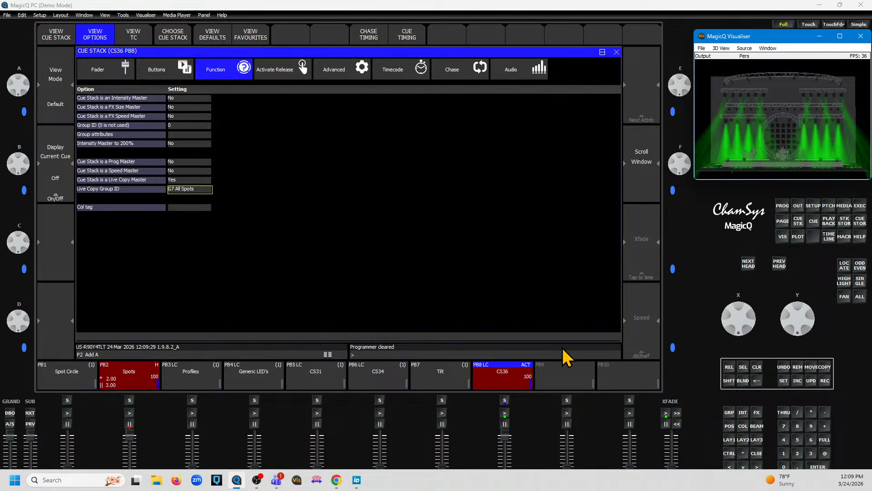
# - Return playback 8 and the Spots playback to zero, and switch the playbacks to page 1, Main Page
pyautogui.moveTo(505, 434); pyautogui.dragTo(510, 477)
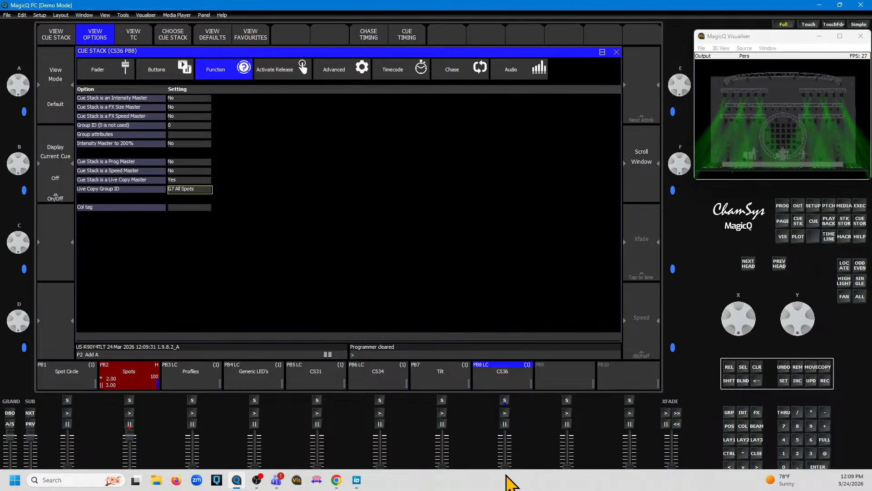
pyautogui.moveTo(137, 442); pyautogui.dragTo(129, 480)
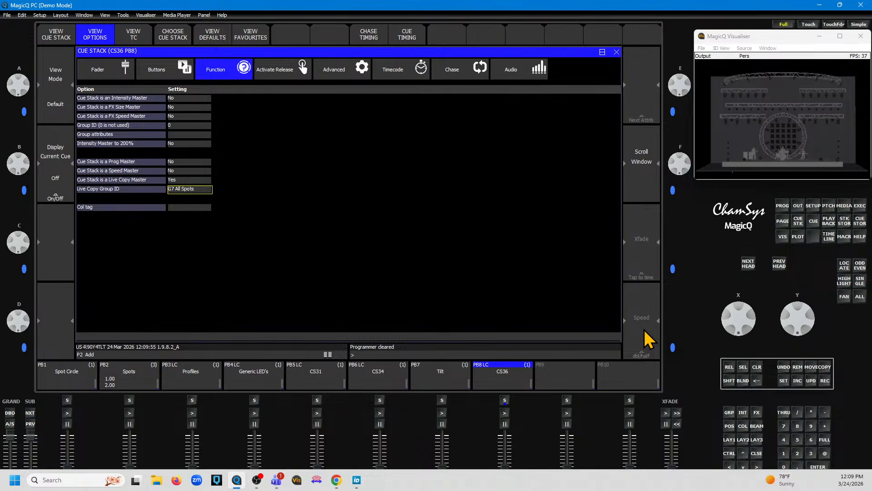
pyautogui.click(29, 423)
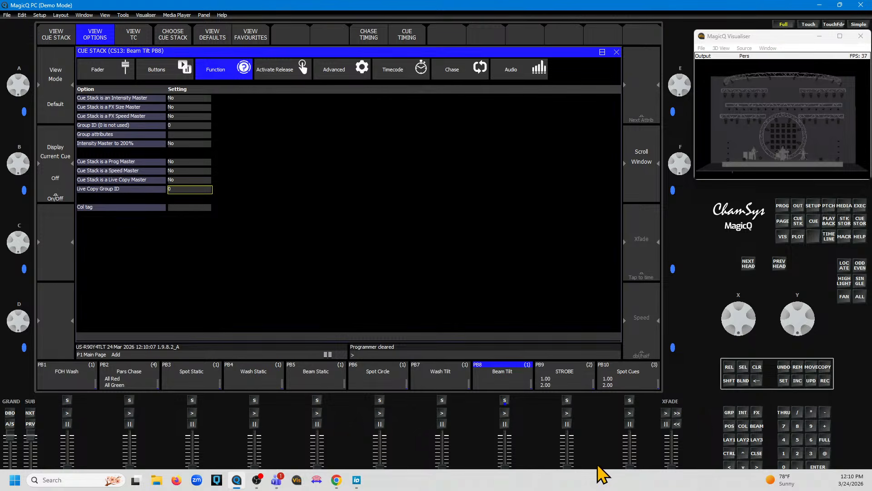
pyautogui.click(601, 481)
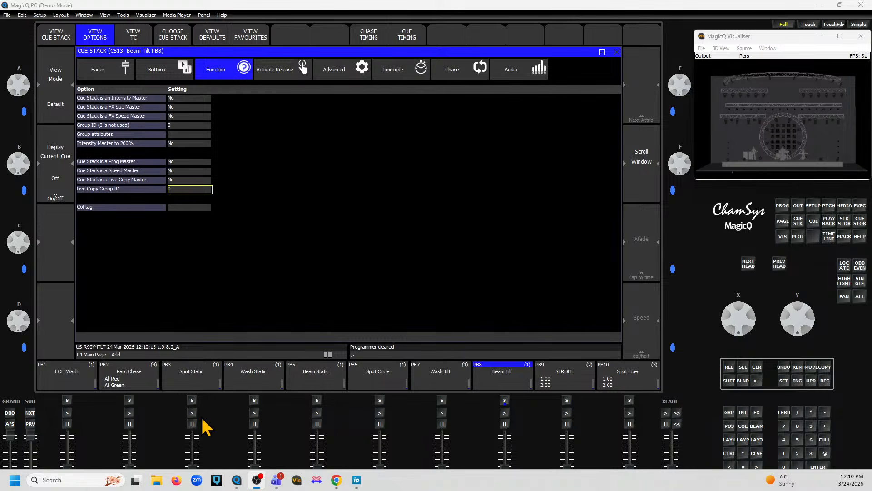
# - Open the layout that combines the Group, Position, Colour and Beam windows
pyautogui.press('capslock')
pyautogui.click(730, 441)
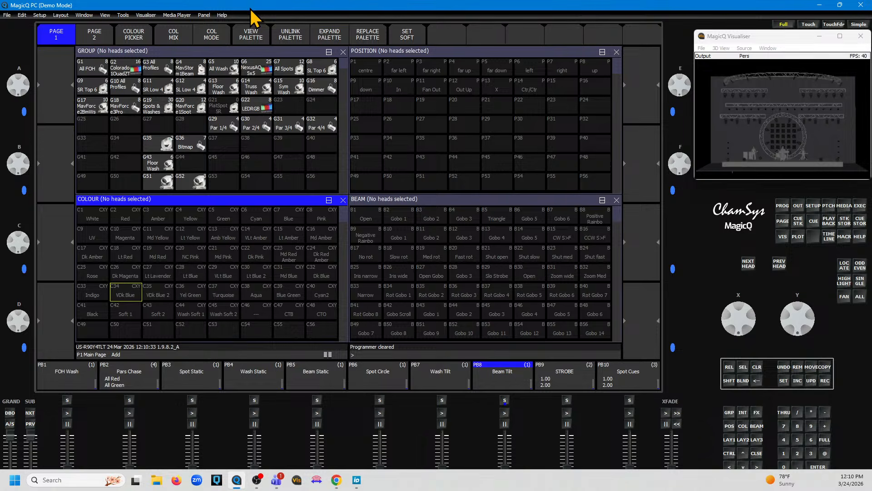
pyautogui.click(730, 455)
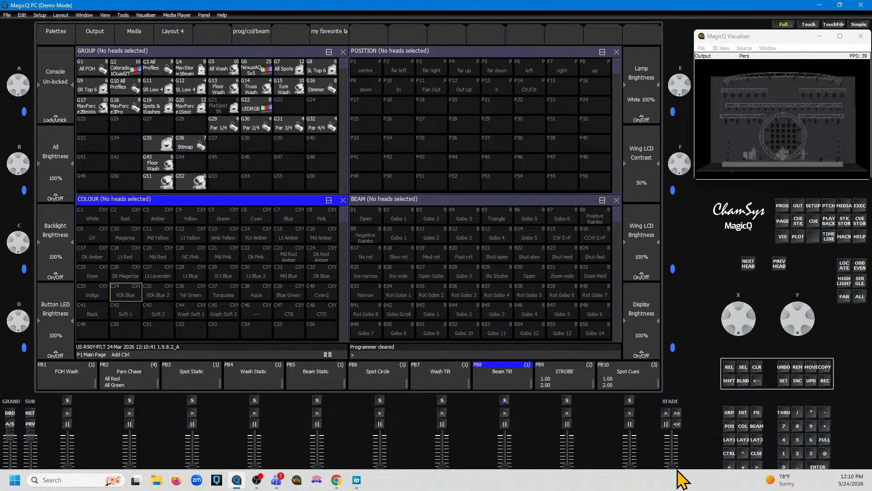
pyautogui.click(702, 471)
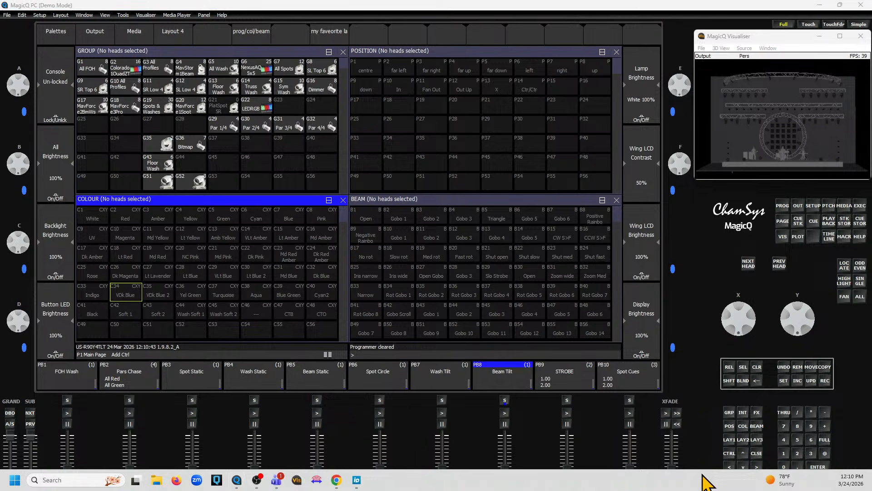
pyautogui.click(624, 5)
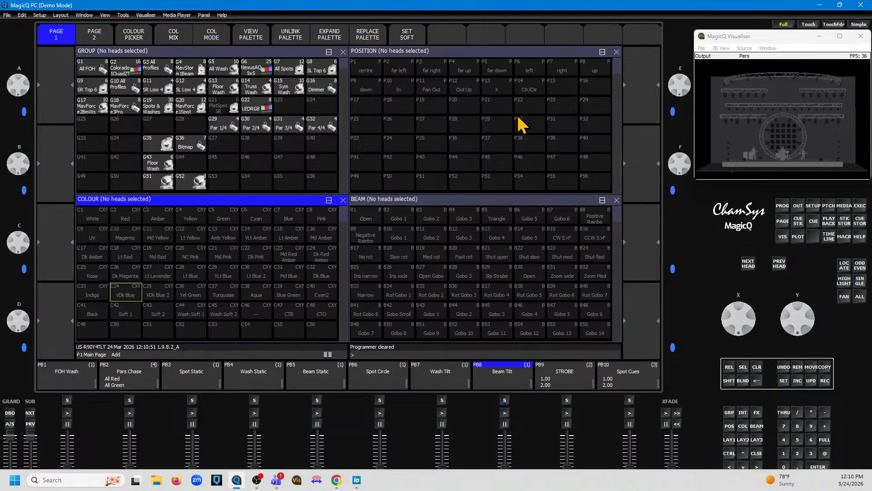
# - Restore the MagicQ window from full screen, resize it to show the playback flash buttons, and place the Visualiser above the keypad
pyautogui.click(839, 6)
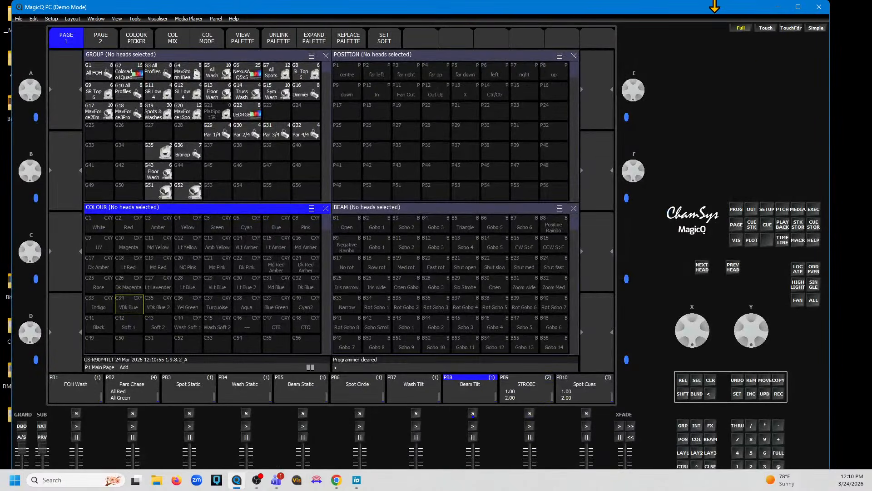
pyautogui.moveTo(714, 6); pyautogui.dragTo(678, 15)
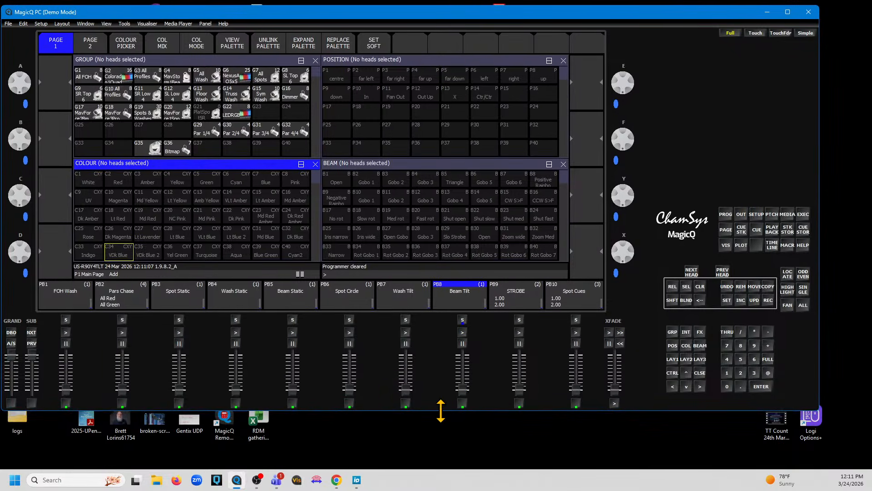
pyautogui.moveTo(440, 408); pyautogui.dragTo(436, 459)
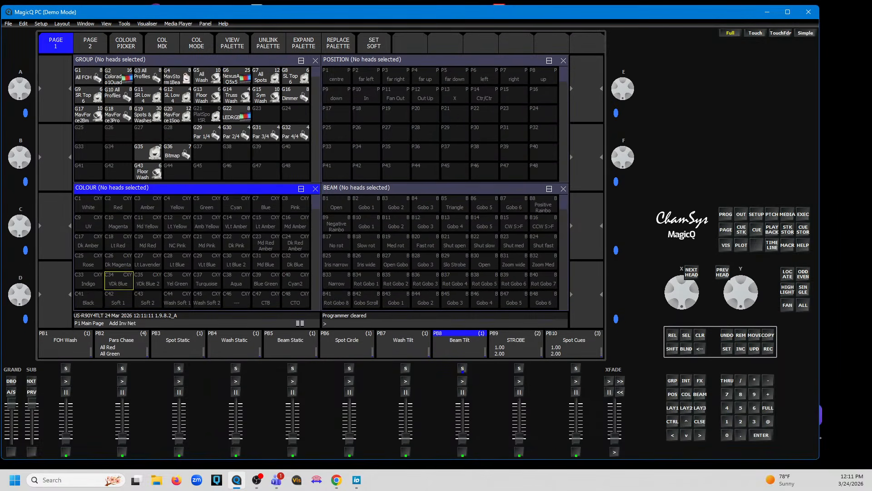
pyautogui.moveTo(756, 306); pyautogui.dragTo(731, 57)
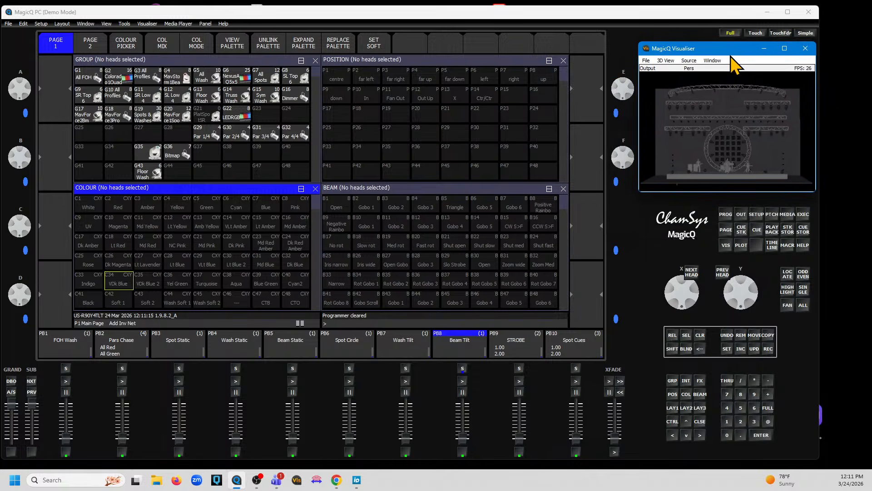
pyautogui.moveTo(719, 51)
pyautogui.mouseDown()
pyautogui.moveTo(511, 117)
pyautogui.moveTo(720, 39)
pyautogui.moveTo(713, 45)
pyautogui.moveTo(723, 58)
pyautogui.mouseUp()
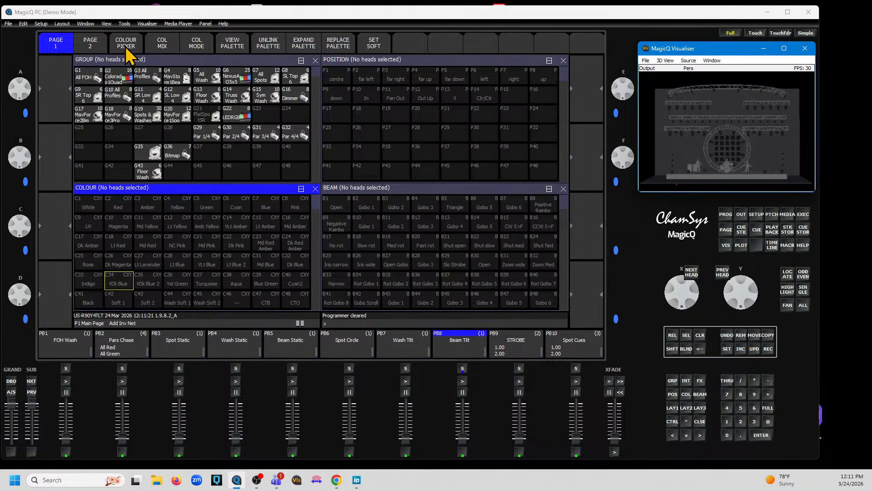
pyautogui.click(149, 23)
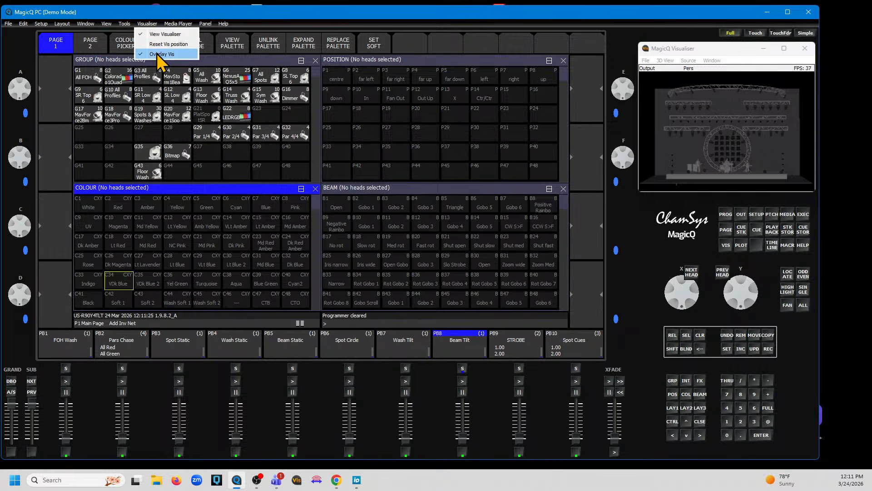
pyautogui.click(233, 11)
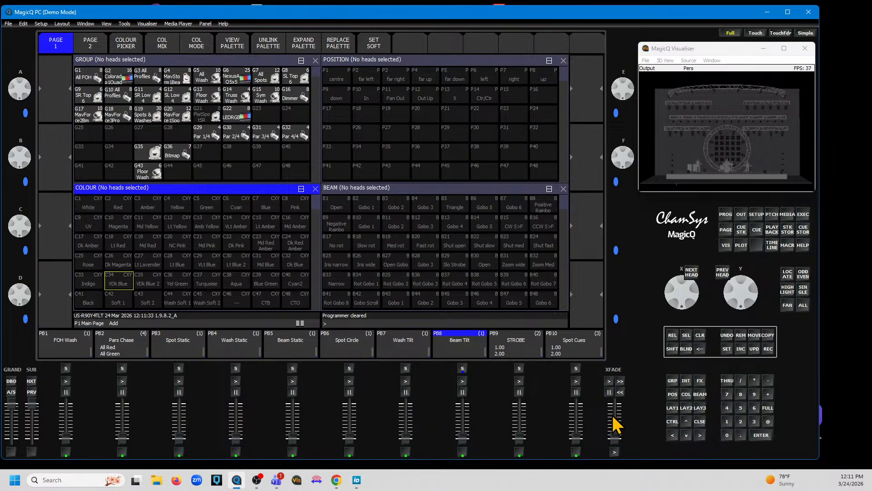
# - Engage REC LIVE, bring Spot Static to 100% and Wash Tilt to about 39%, and set group G4 MavStorm1Beam to Magenta
pyautogui.click(672, 421)
pyautogui.click(614, 451)
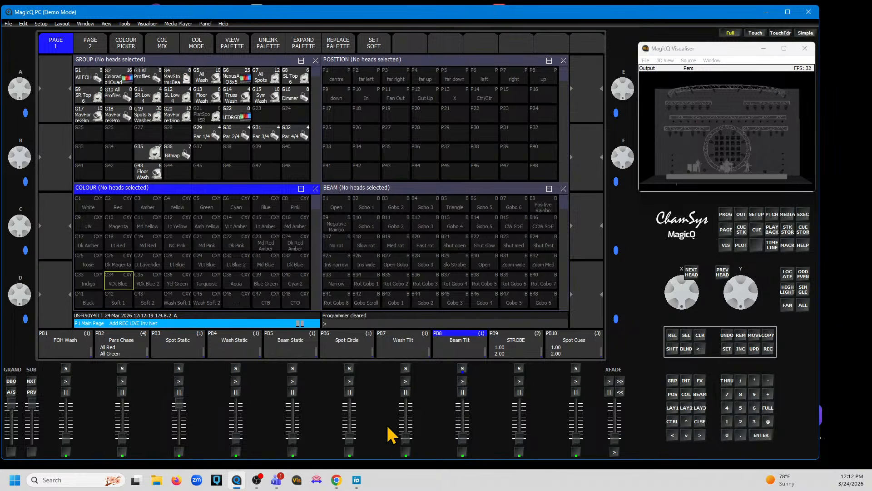
pyautogui.moveTo(407, 437); pyautogui.dragTo(407, 425)
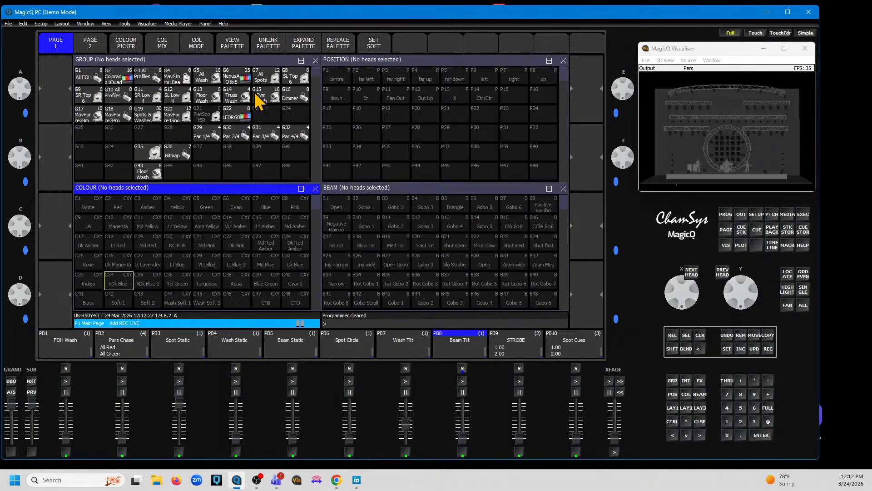
pyautogui.click(173, 79)
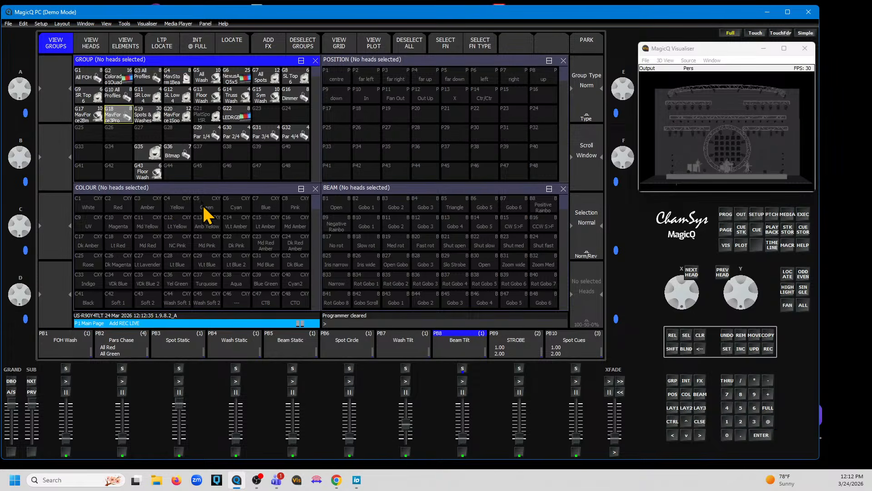
pyautogui.click(115, 224)
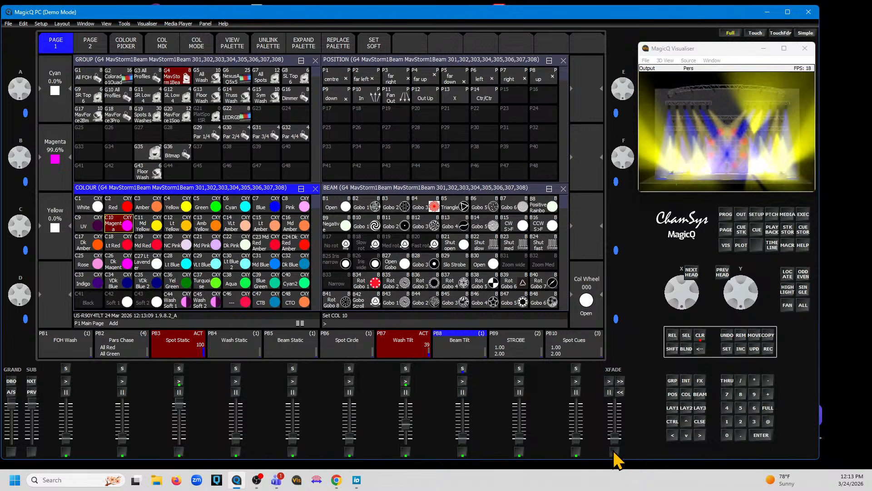
# - Set the selected G4 MavStorm1Beam heads to 100% intensity
pyautogui.click(768, 163)
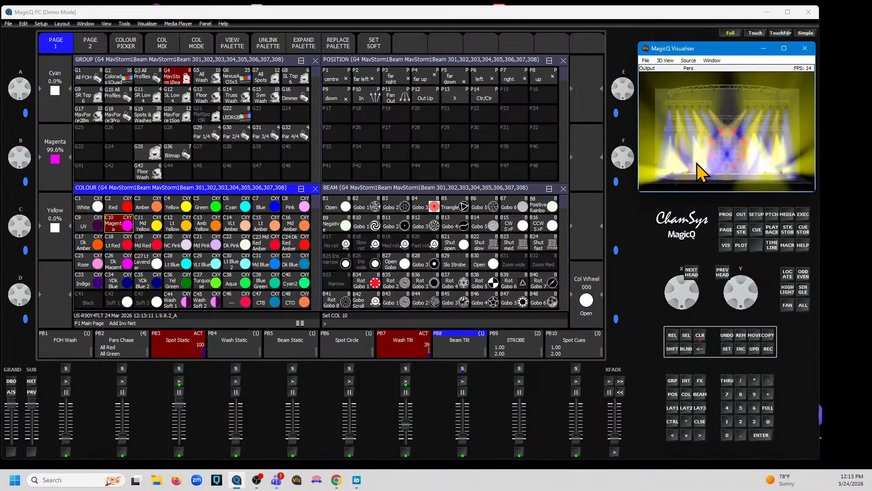
pyautogui.moveTo(633, 184); pyautogui.dragTo(767, 176)
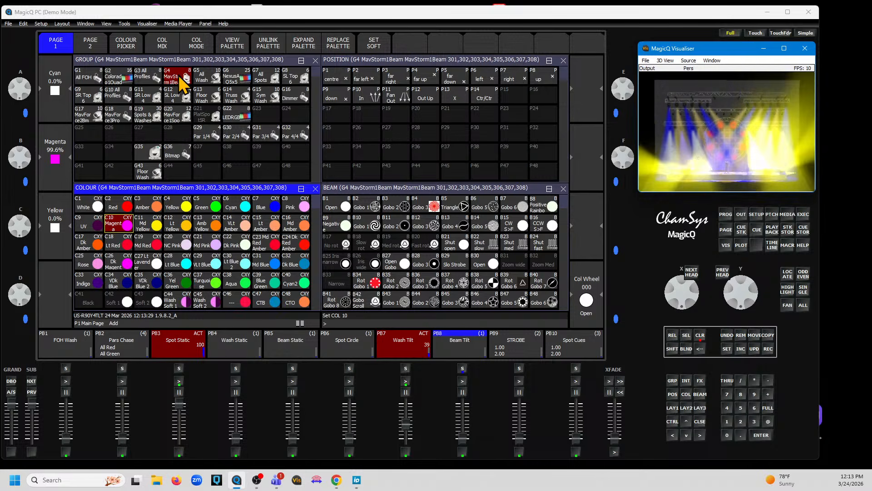
pyautogui.click(769, 422)
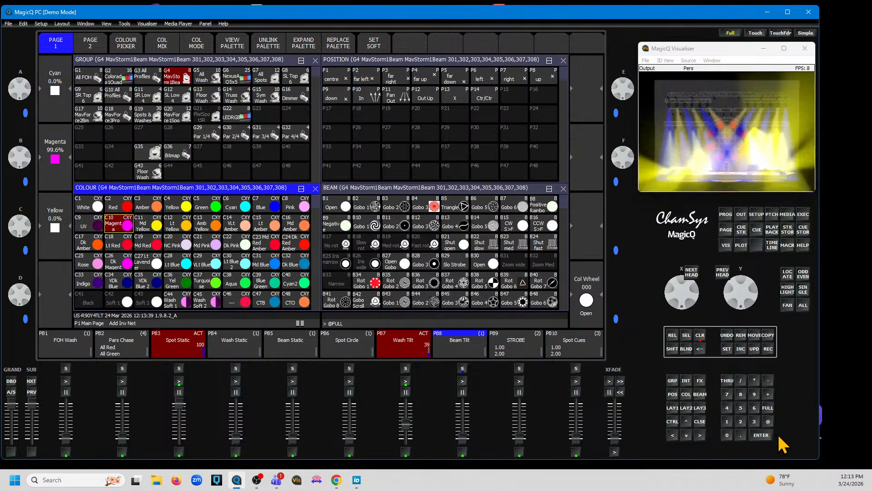
pyautogui.click(760, 436)
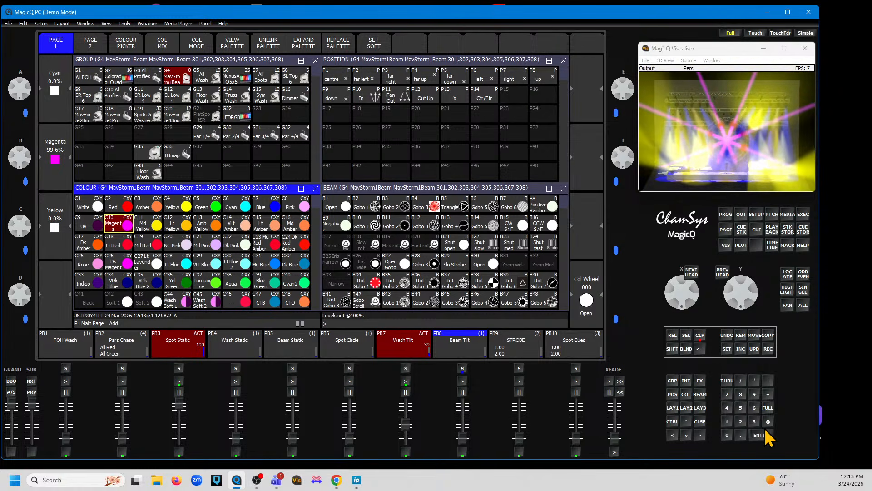
# - Clear the programmer and return the Spot Static and Wash Tilt playbacks to zero
pyautogui.click(700, 336)
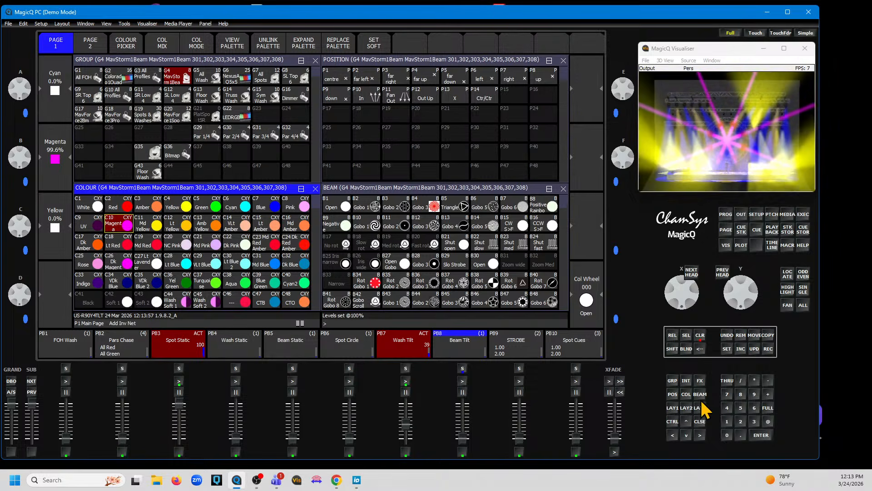
pyautogui.click(740, 423)
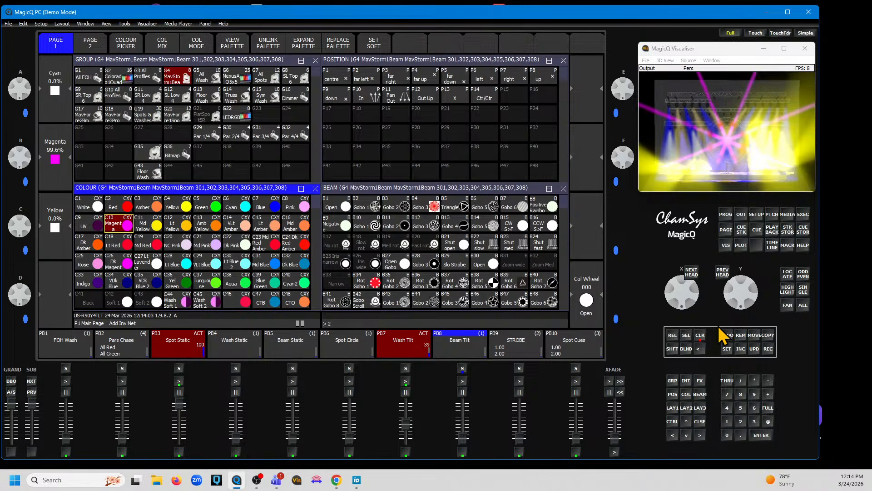
pyautogui.click(699, 337)
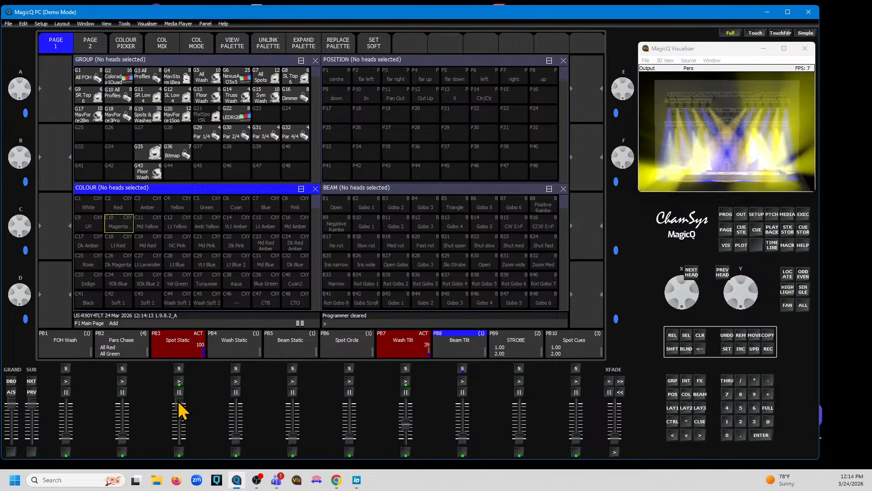
pyautogui.moveTo(178, 404); pyautogui.dragTo(179, 457)
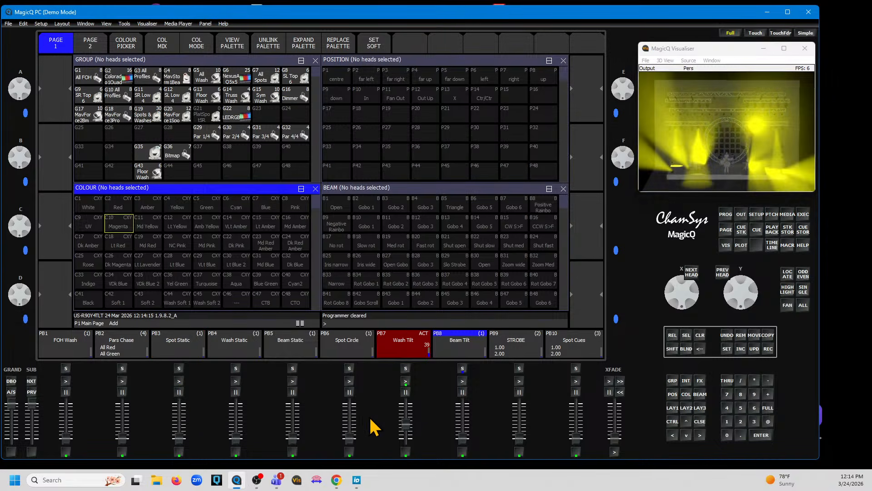
pyautogui.moveTo(405, 430); pyautogui.dragTo(407, 453)
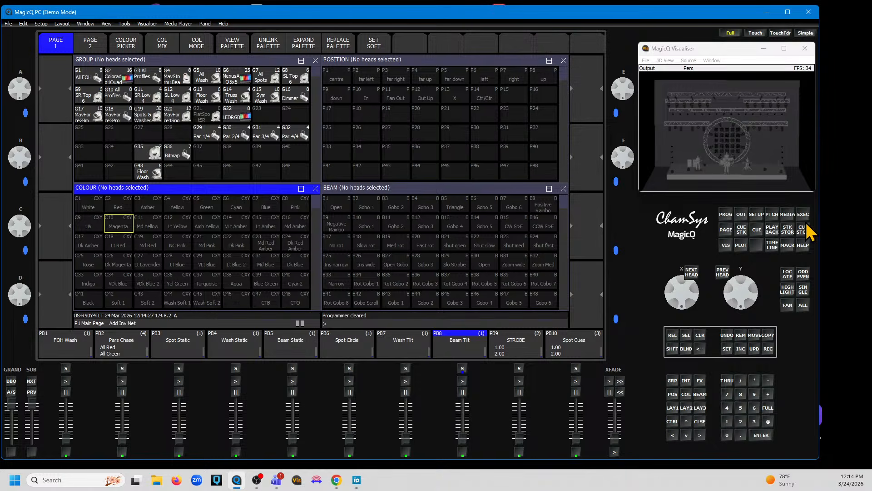
# - Set the crossfade button function to Live Macro in the playback setup settings
pyautogui.click(757, 216)
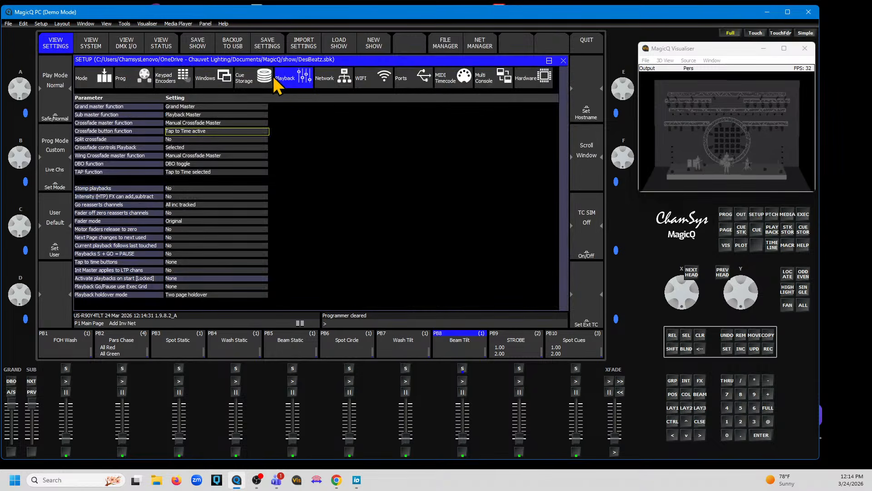
pyautogui.click(106, 132)
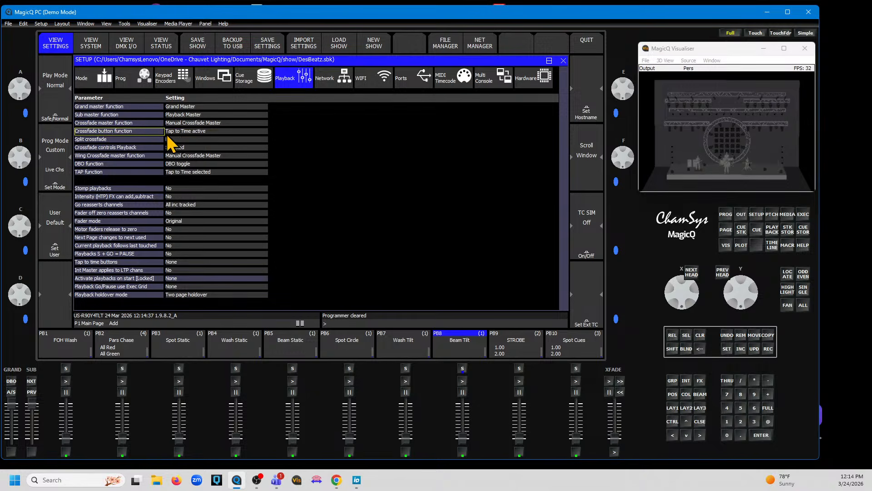
pyautogui.click(198, 133)
pyautogui.click(198, 132)
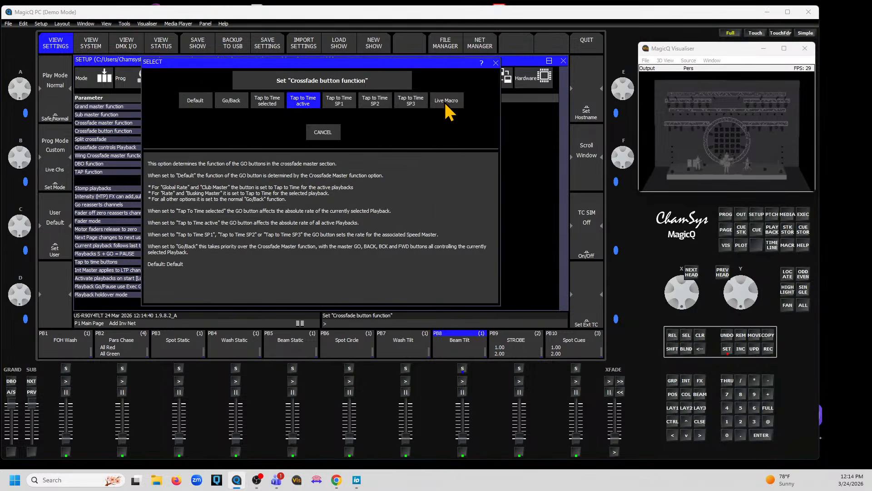
pyautogui.click(449, 101)
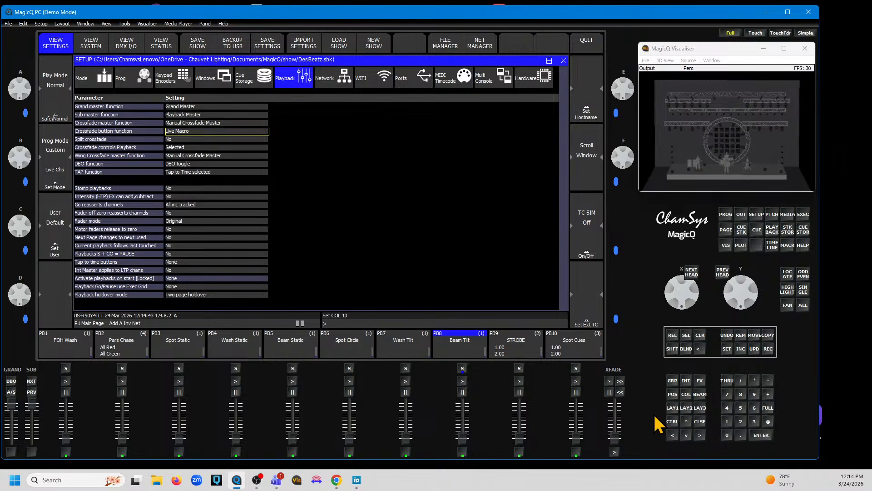
# - Clear the programmer and engage Live Macro from the crossfade section
pyautogui.click(613, 451)
pyautogui.click(700, 338)
pyautogui.click(615, 450)
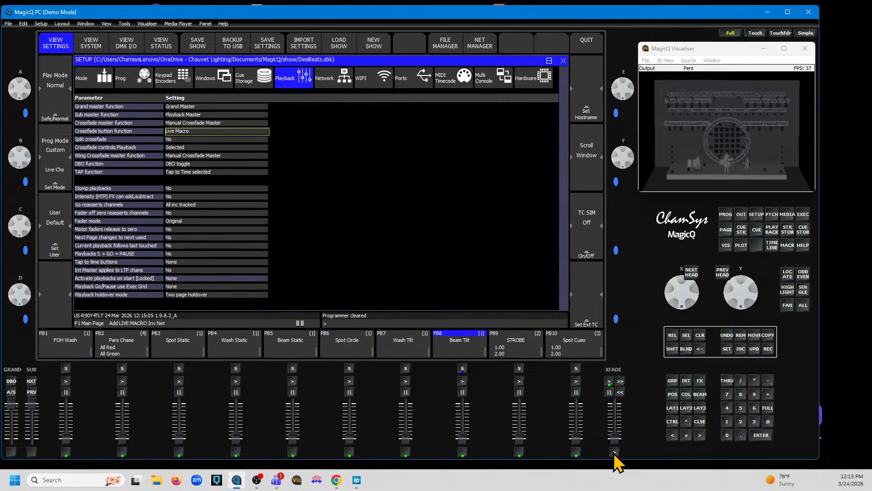
# - Bring the Wash Tilt playback to about 83% and release all playbacks
pyautogui.click(342, 346)
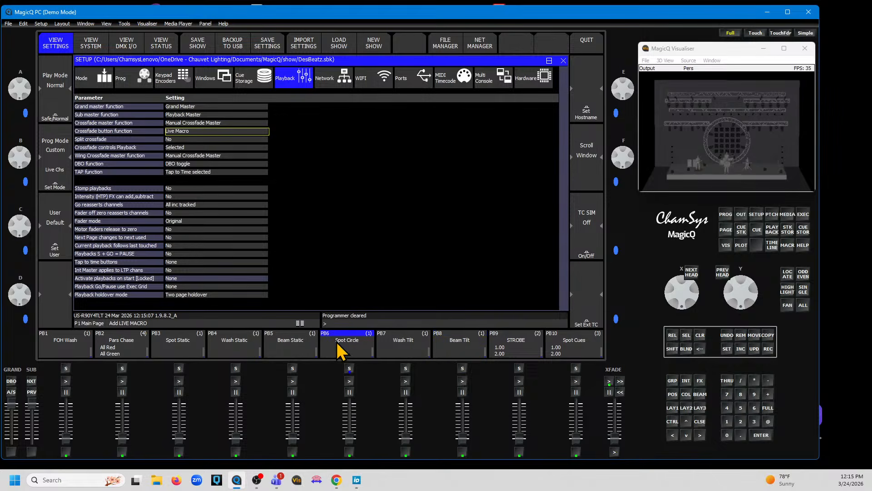
pyautogui.click(403, 346)
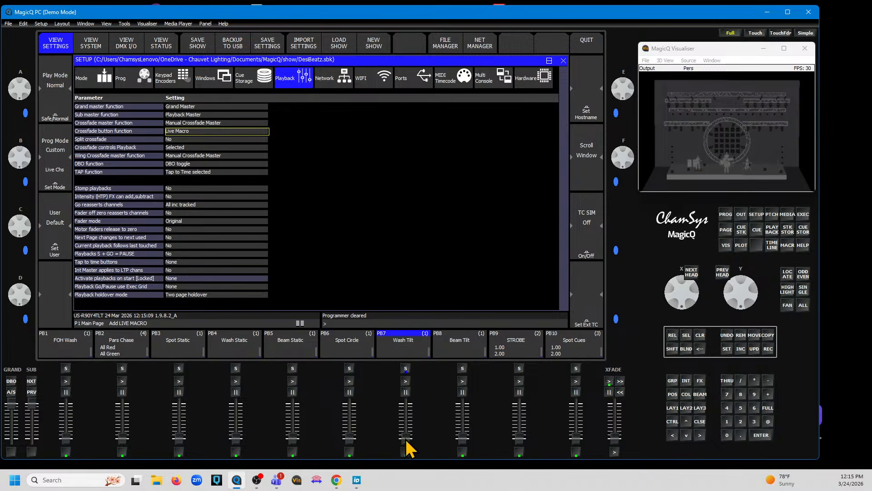
pyautogui.moveTo(406, 440); pyautogui.dragTo(406, 408)
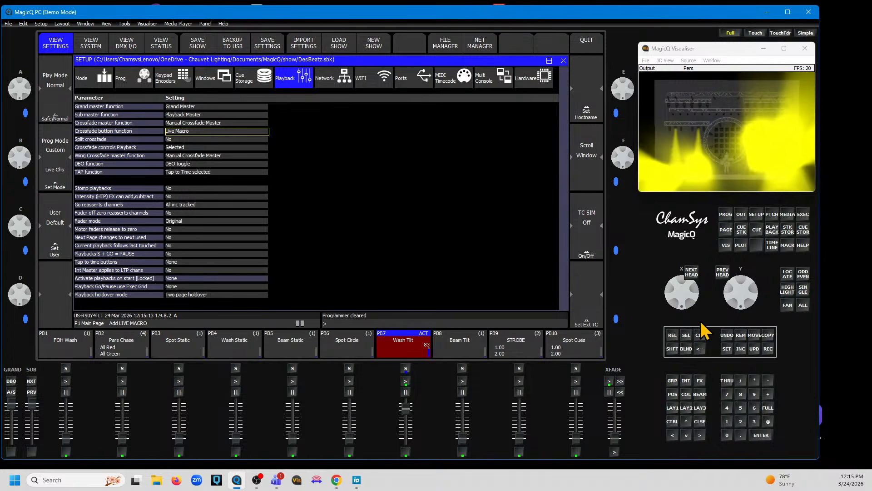
pyautogui.click(673, 336)
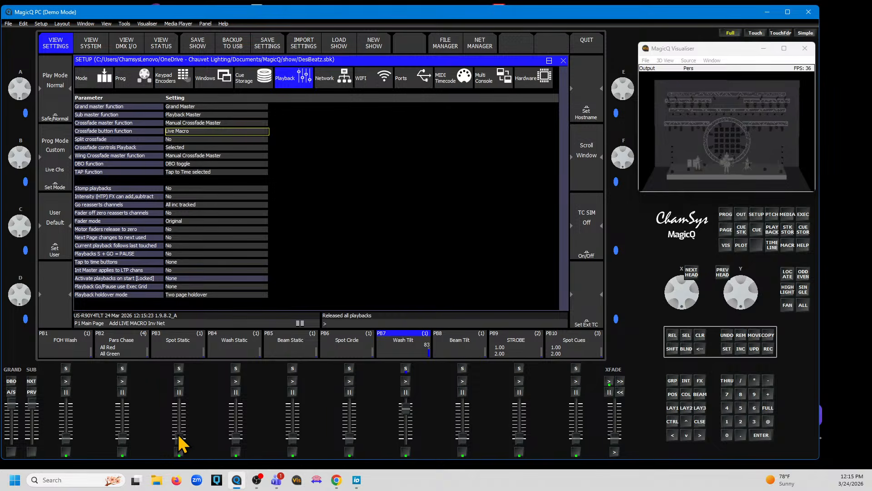
pyautogui.moveTo(180, 439); pyautogui.dragTo(177, 463)
pyautogui.click(608, 382)
pyautogui.click(195, 124)
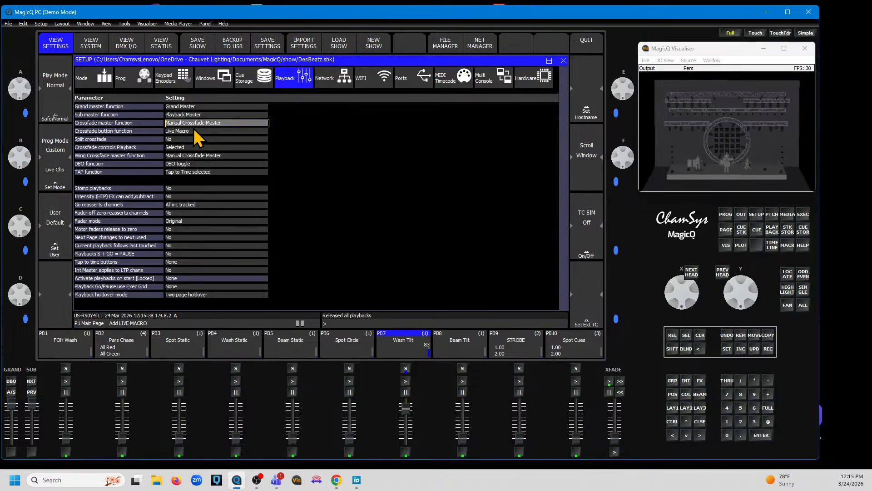
pyautogui.click(195, 130)
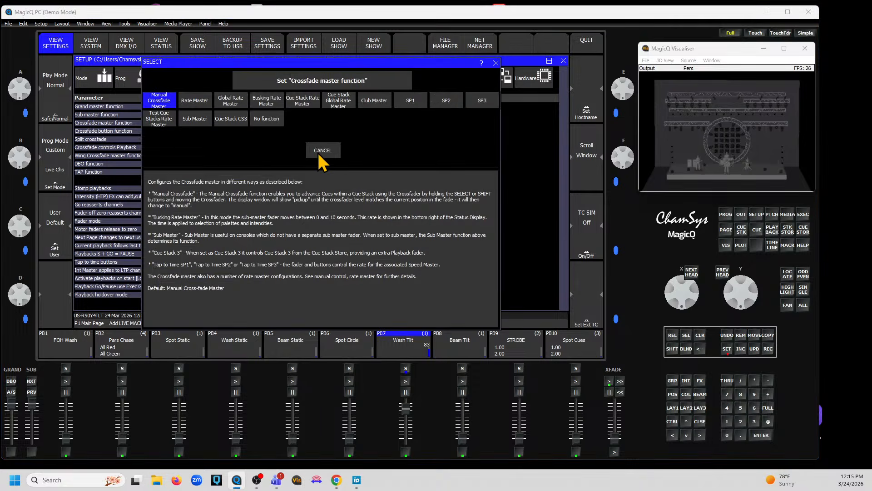
pyautogui.click(317, 152)
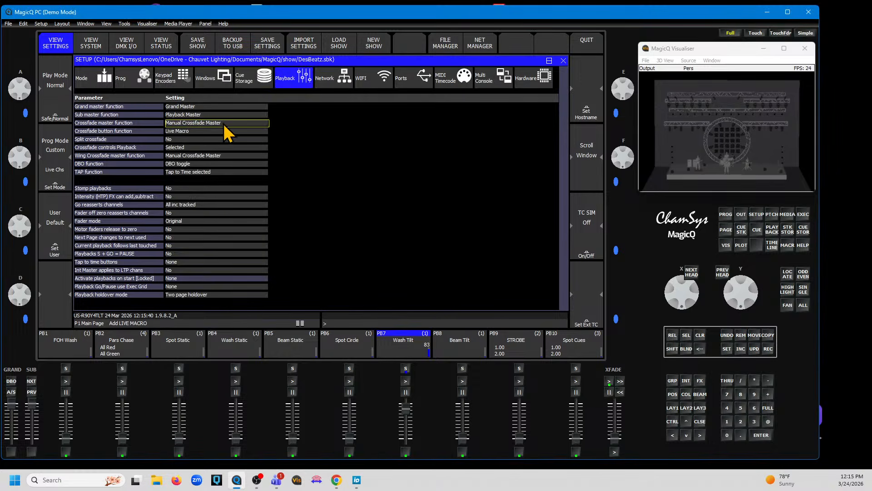
# - Set the crossfade button function to Default in the playback setup settings
pyautogui.click(219, 132)
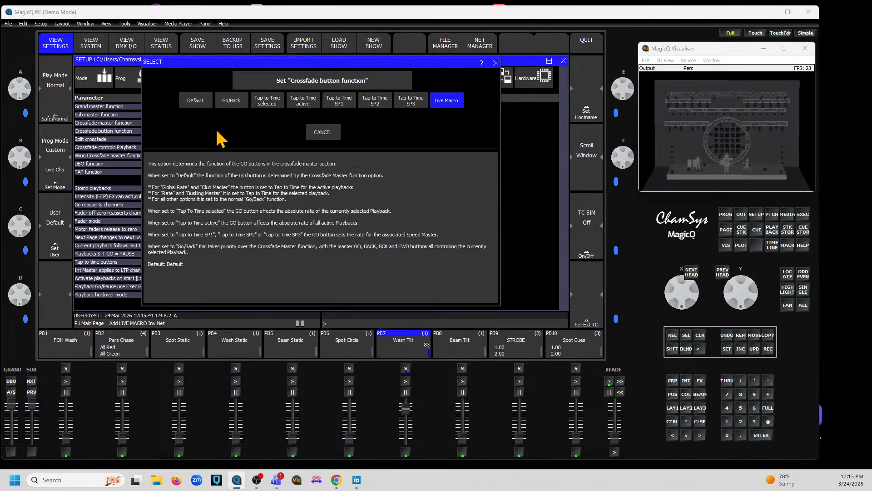
pyautogui.click(196, 103)
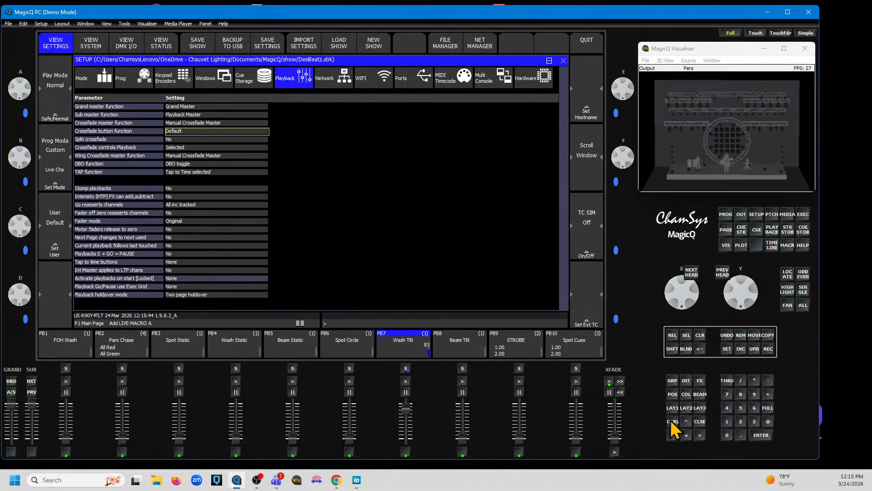
# - Engage REC LIVE and release it without preparing any changes
pyautogui.click(672, 421)
pyautogui.click(614, 451)
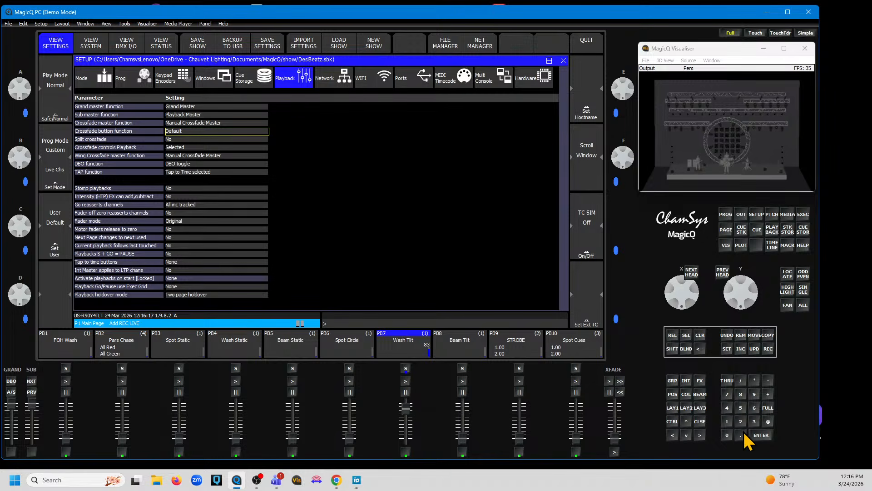
pyautogui.click(615, 451)
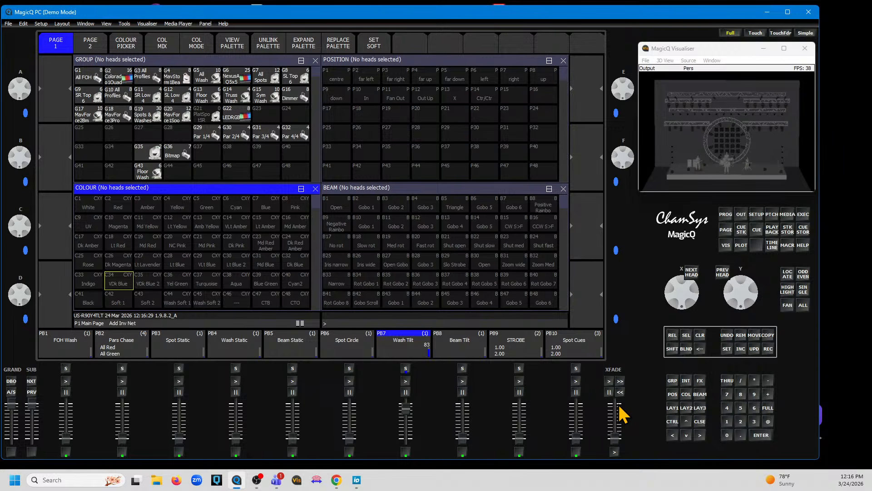
# - Engage REC LIVE and raise the Beam Static playback to about 44% and Spot Static to about 85%
pyautogui.click(673, 421)
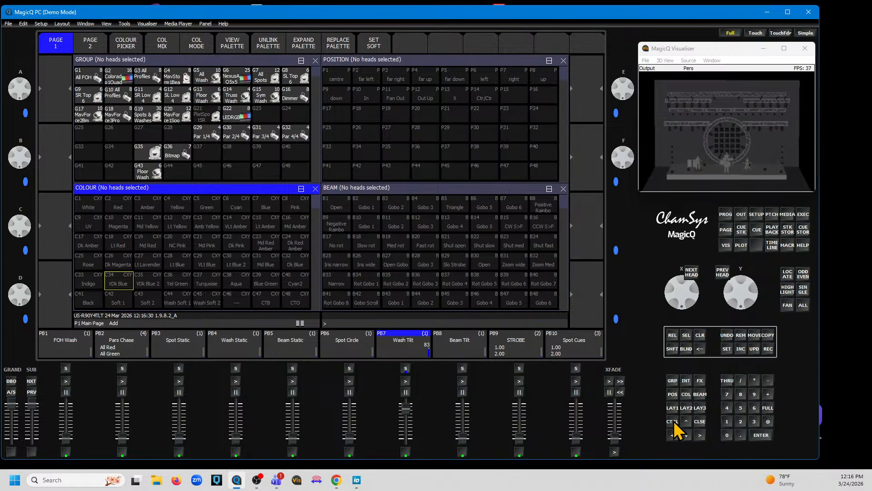
pyautogui.click(614, 452)
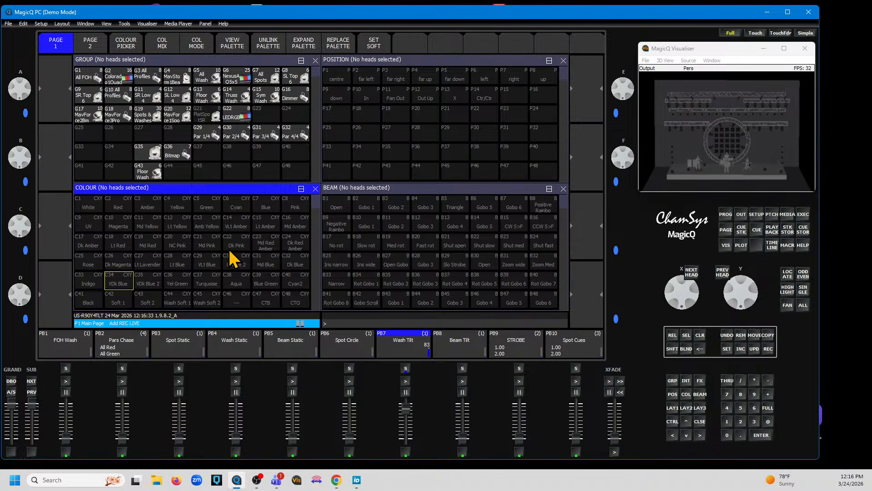
pyautogui.moveTo(293, 440); pyautogui.dragTo(293, 428)
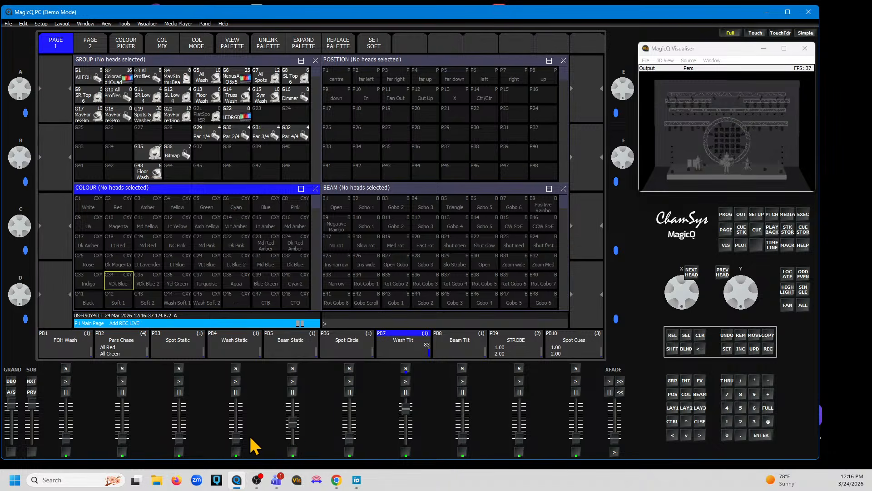
pyautogui.moveTo(180, 442); pyautogui.dragTo(178, 408)
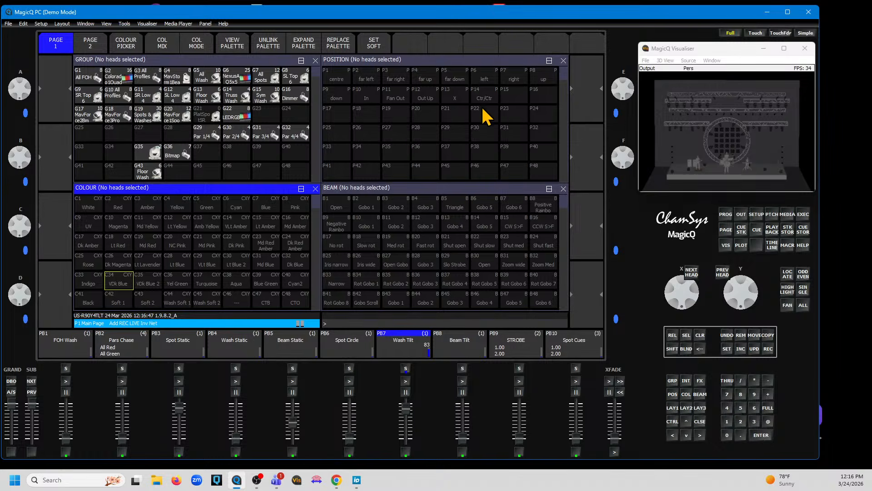
# - Recall the Out Up position and Red colour palettes, and release the prepared REC LIVE changes
pyautogui.click(425, 101)
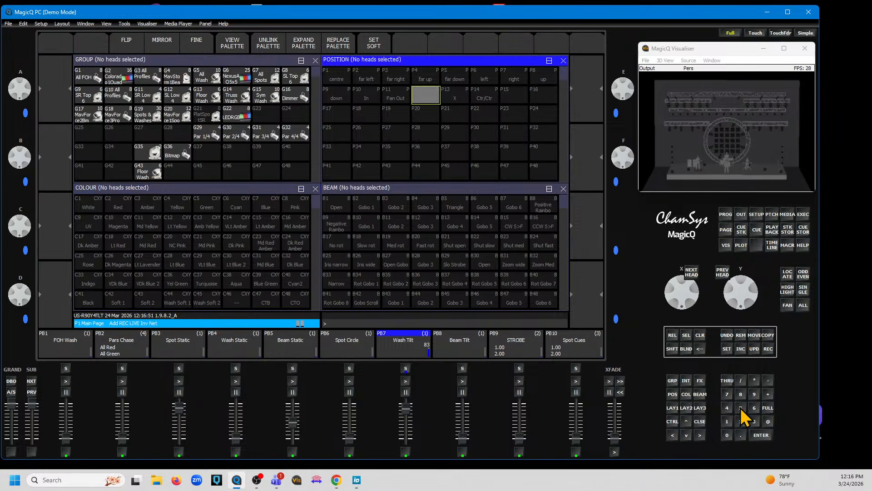
pyautogui.click(123, 208)
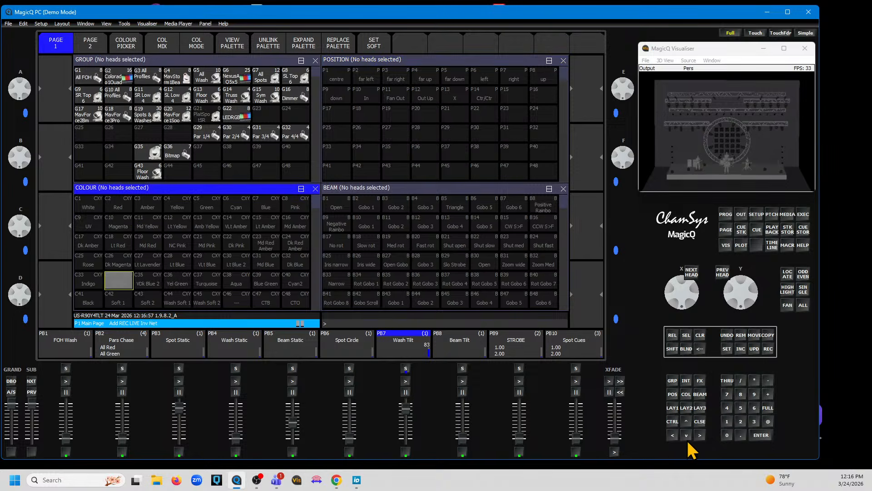
pyautogui.click(616, 451)
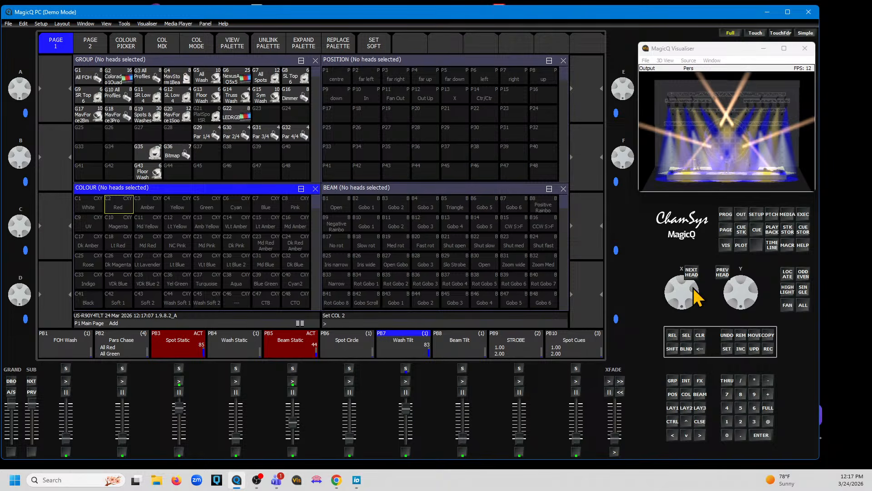
# - Toggle REC LIVE on and off without preparing any new changes
pyautogui.click(673, 421)
pyautogui.click(614, 451)
pyautogui.click(672, 421)
pyautogui.click(615, 451)
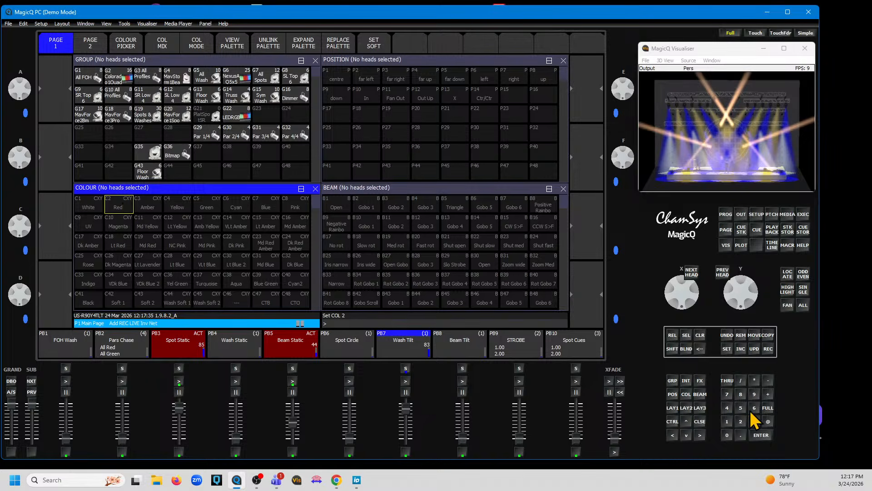
pyautogui.click(614, 453)
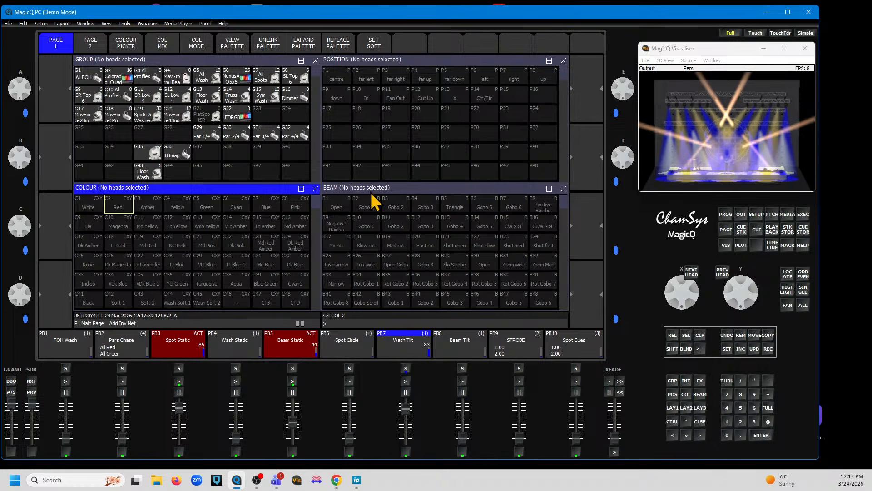
# - With REC LIVE engaged, set group G7 All Spots to Red and release the change to the output
pyautogui.click(673, 421)
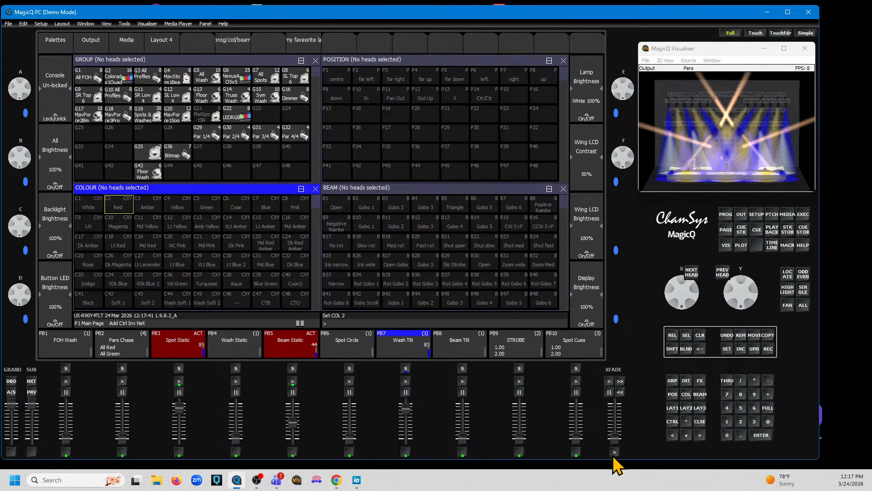
pyautogui.click(613, 452)
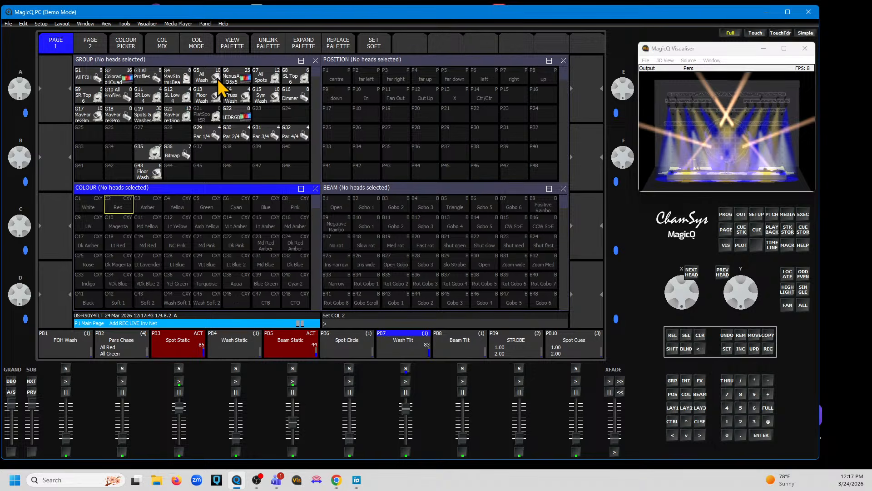
pyautogui.click(261, 80)
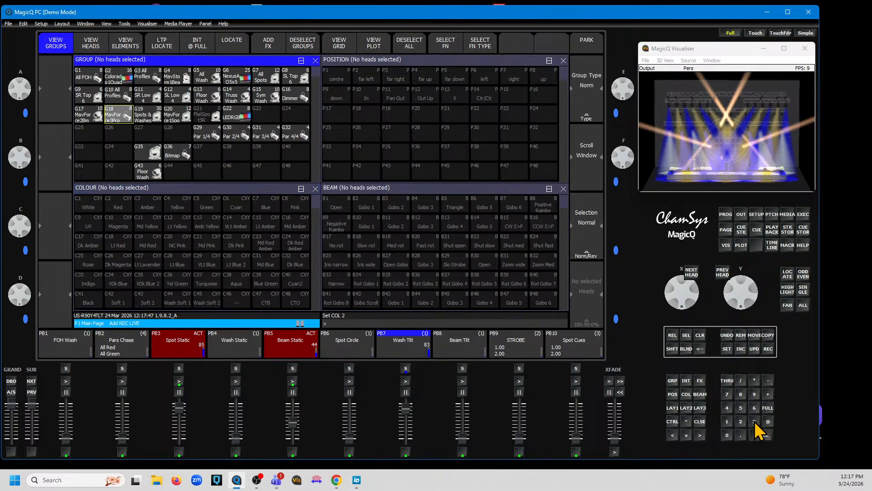
pyautogui.click(119, 208)
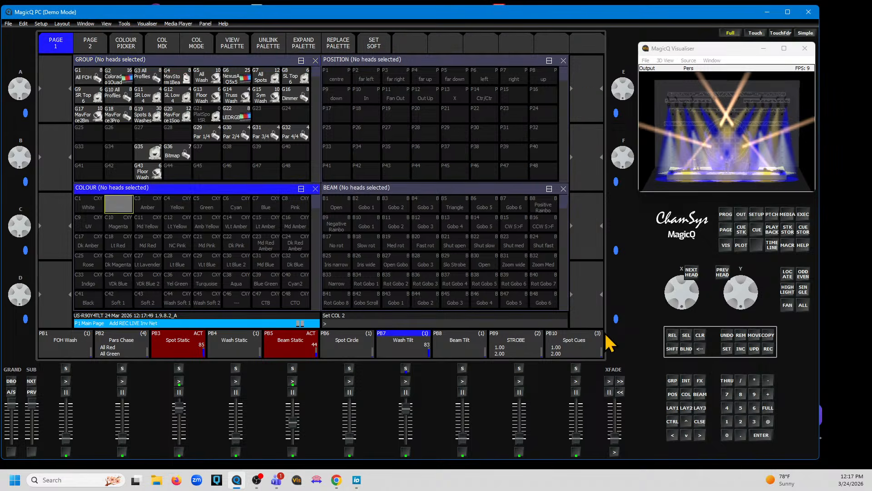
pyautogui.click(614, 452)
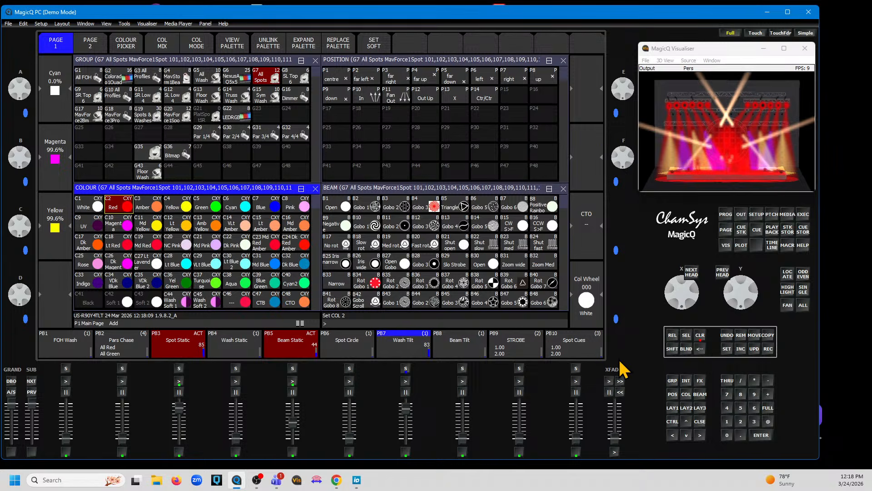
# - Engage REC LIVE and prepare group G7 All Spots in Blue
pyautogui.click(670, 420)
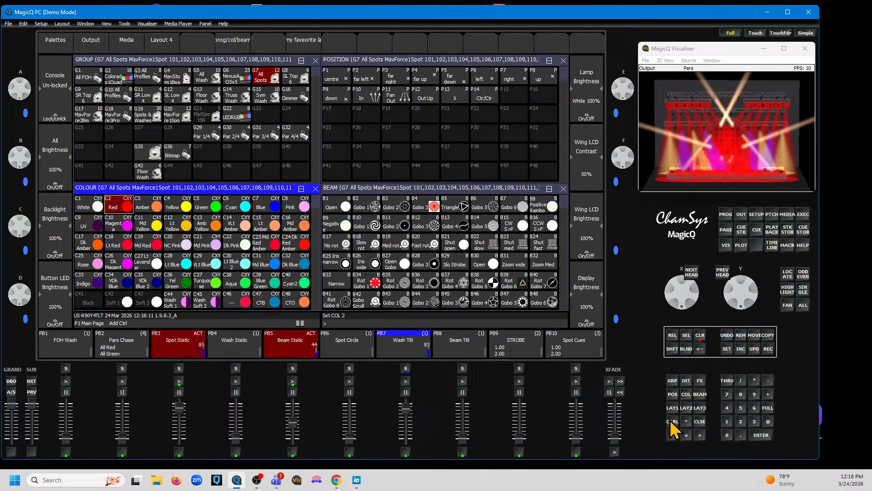
pyautogui.click(611, 451)
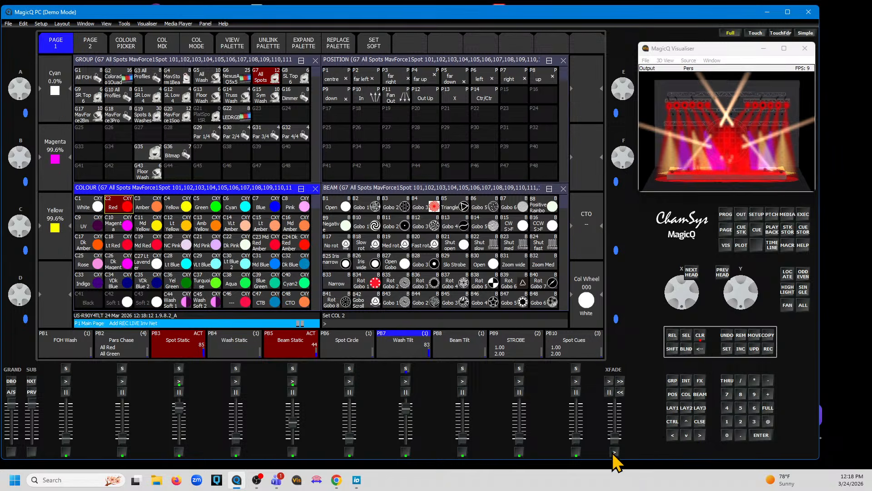
pyautogui.click(265, 84)
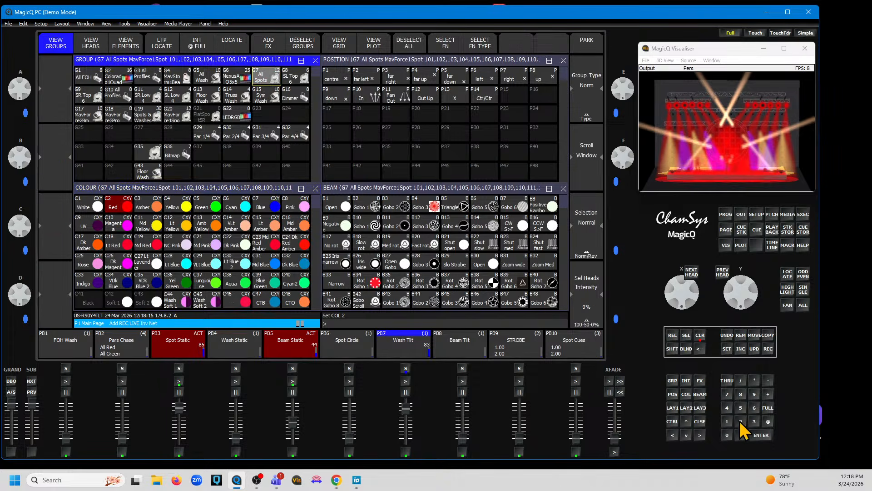
pyautogui.click(275, 209)
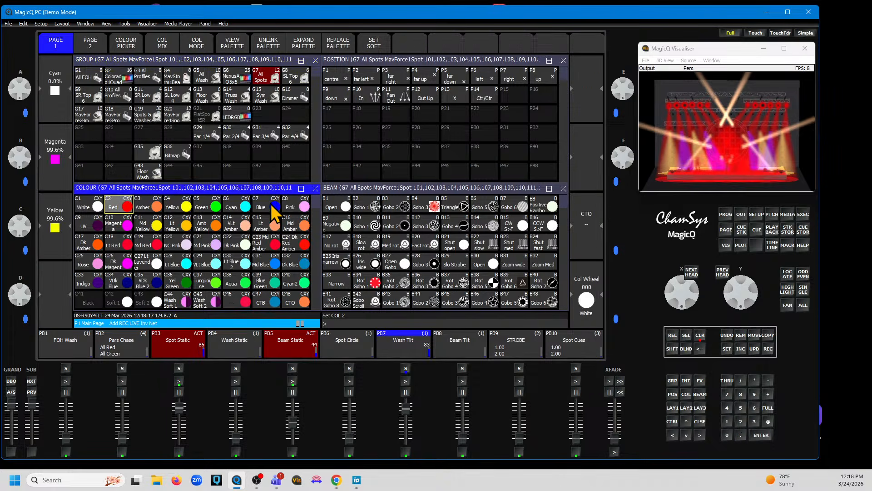
# - Set group G4 MavStorm1Beam to position In and G10 All Profiles to Out Up, releasing all prepared REC LIVE changes together
pyautogui.click(177, 78)
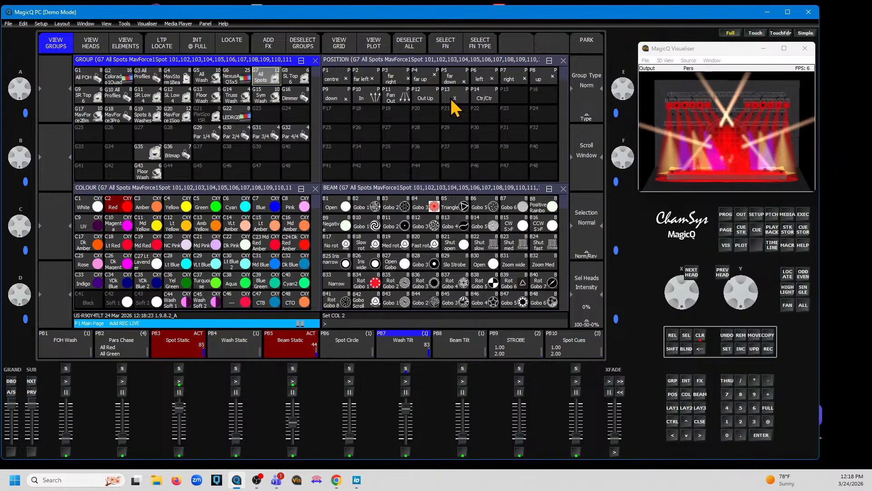
pyautogui.click(369, 98)
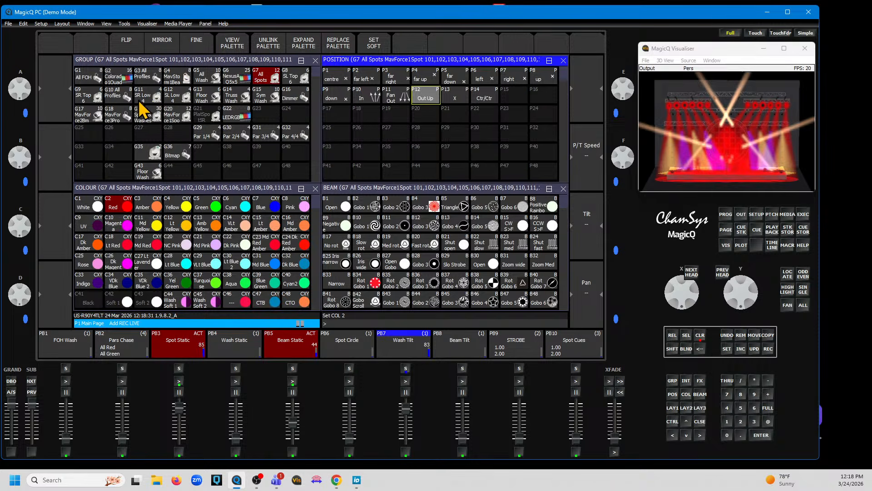
pyautogui.click(123, 96)
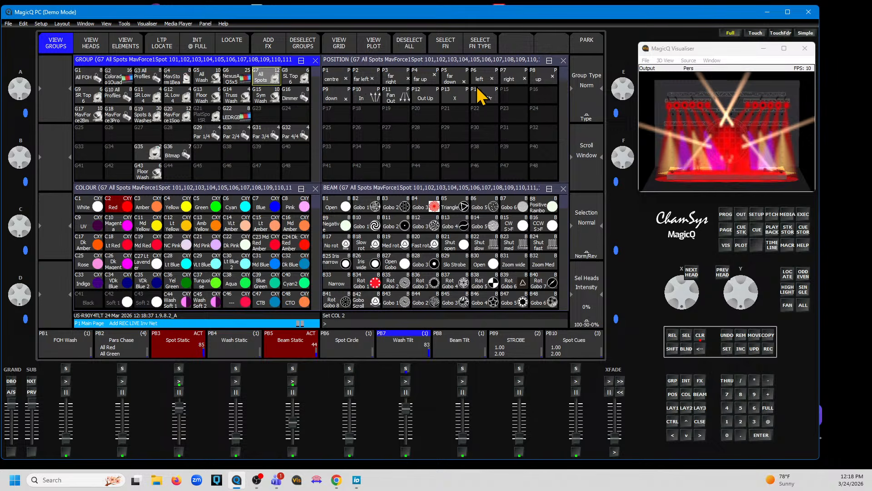
pyautogui.click(425, 99)
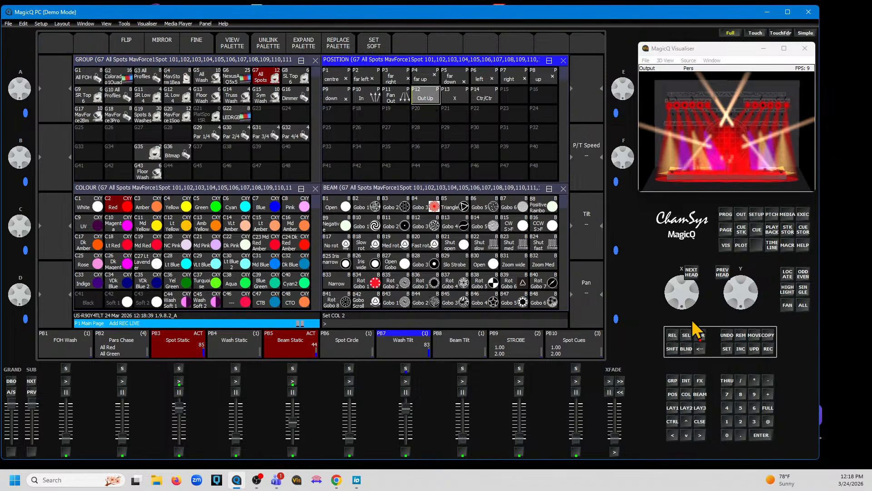
pyautogui.click(615, 451)
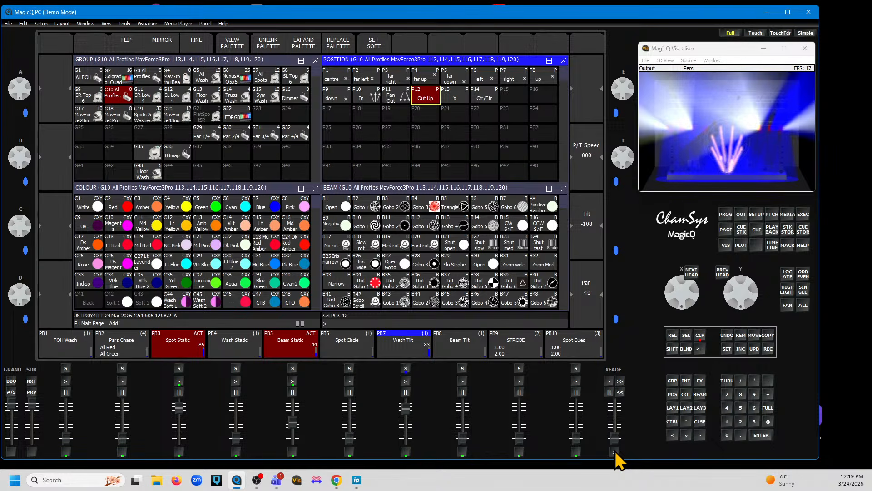
# - Clear the programmer and engage REC LIVE for a new set of changes
pyautogui.click(700, 336)
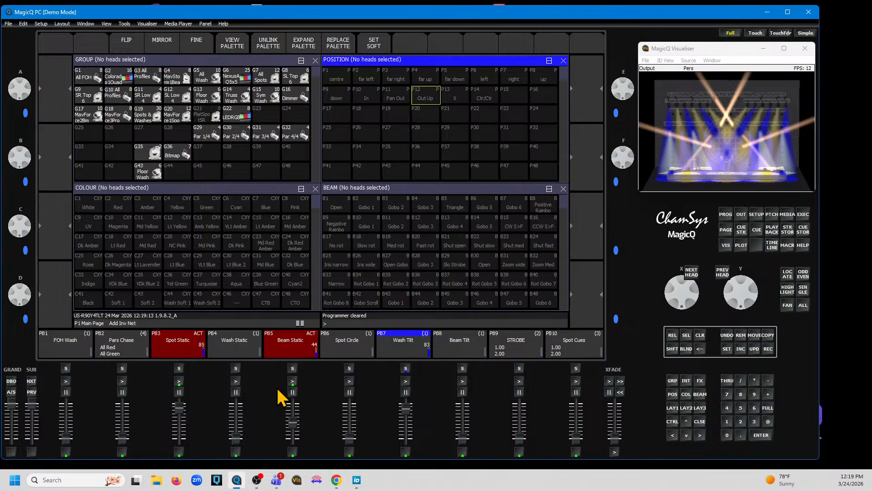
pyautogui.click(672, 421)
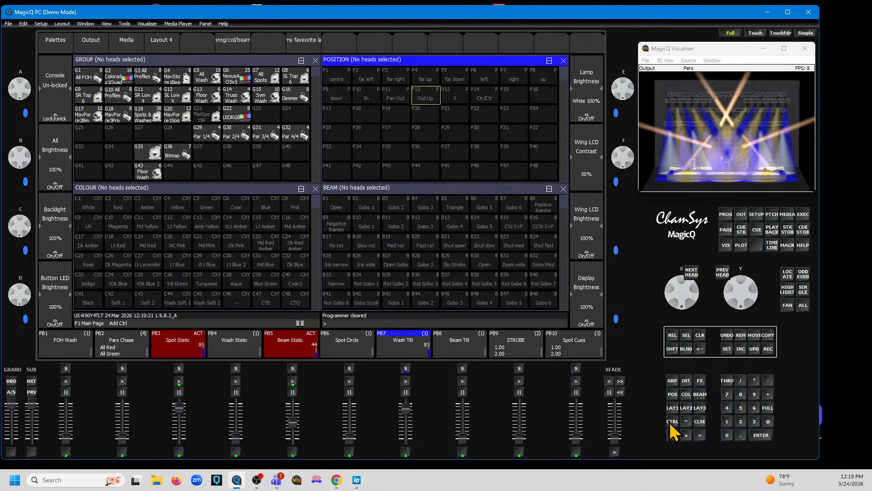
pyautogui.click(615, 451)
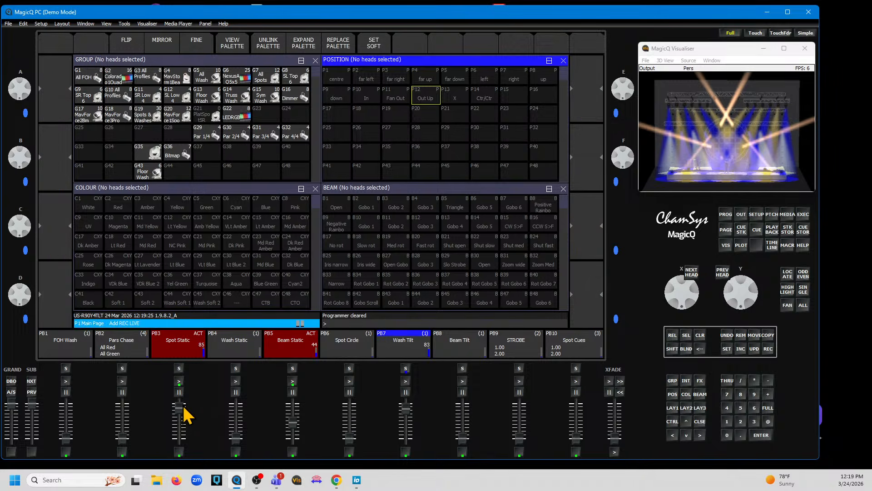
# - Prepare playback changes in REC LIVE: Spot Static down to zero, Spot Circle up to full and FOH Wash up to about 43
pyautogui.moveTo(181, 408); pyautogui.dragTo(181, 440)
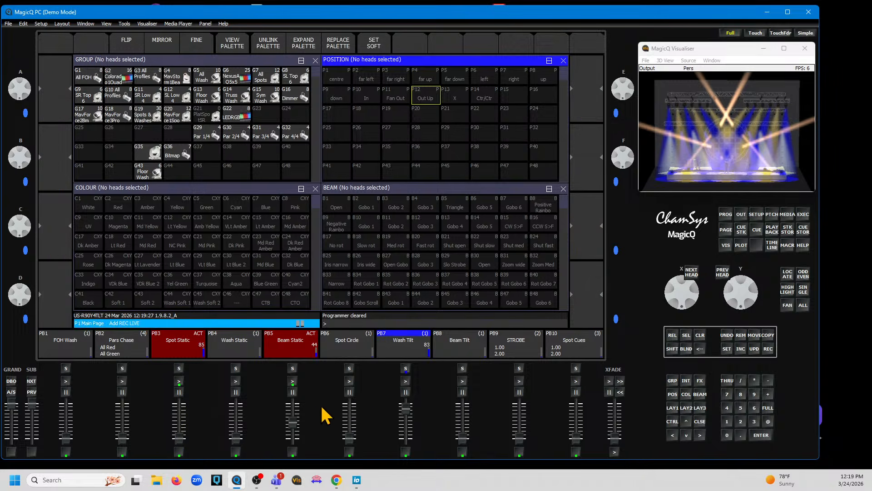
pyautogui.moveTo(350, 438); pyautogui.dragTo(350, 405)
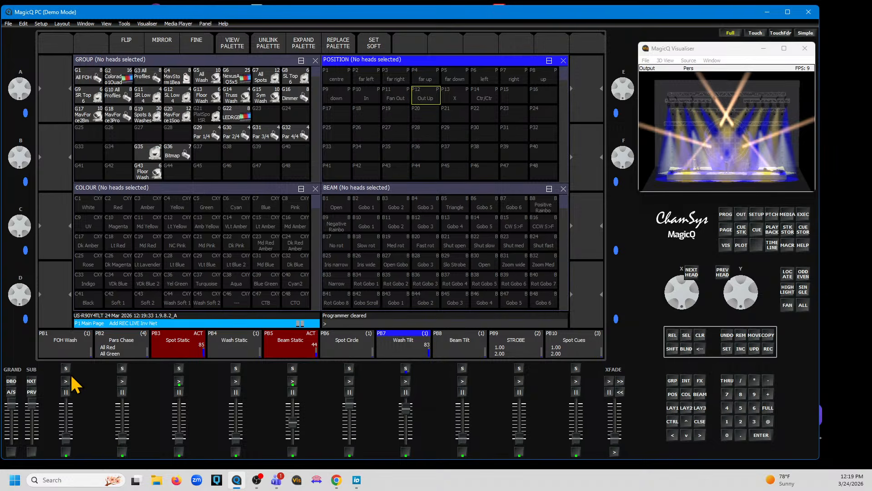
pyautogui.moveTo(66, 438); pyautogui.dragTo(63, 422)
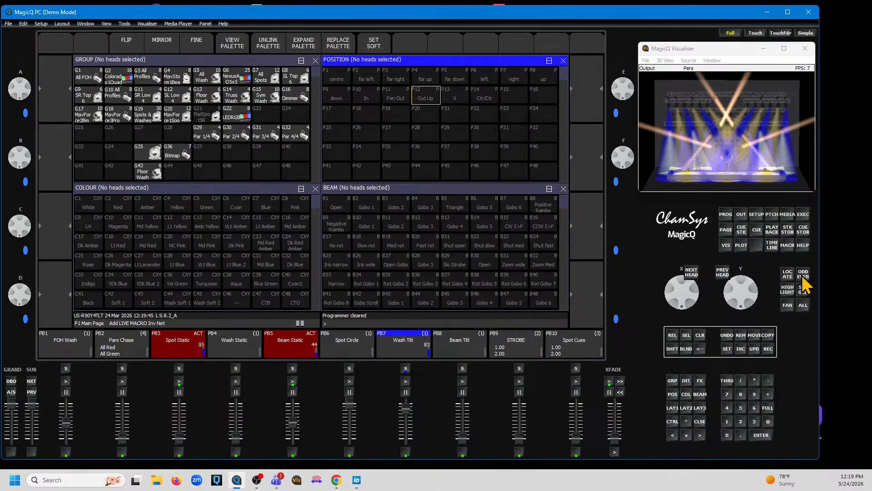
# - Copy the Live Macro from M500 to the empty macro slot M456
pyautogui.click(788, 248)
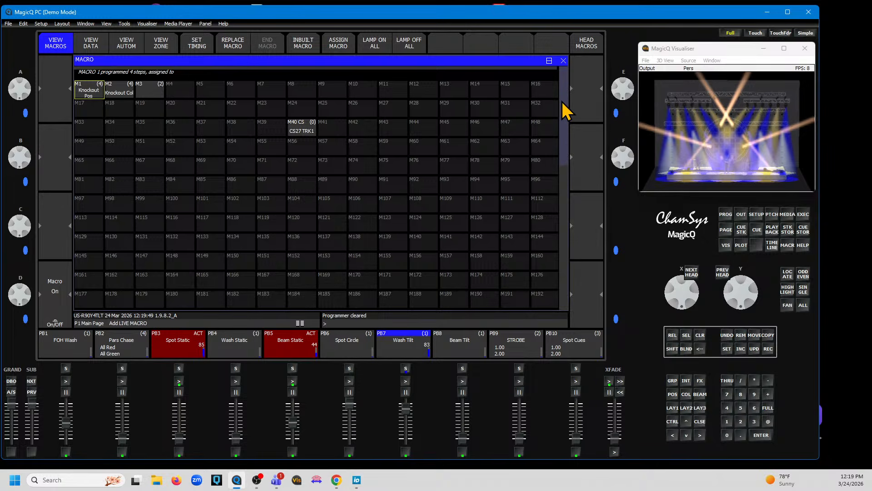
pyautogui.moveTo(563, 103); pyautogui.dragTo(562, 305)
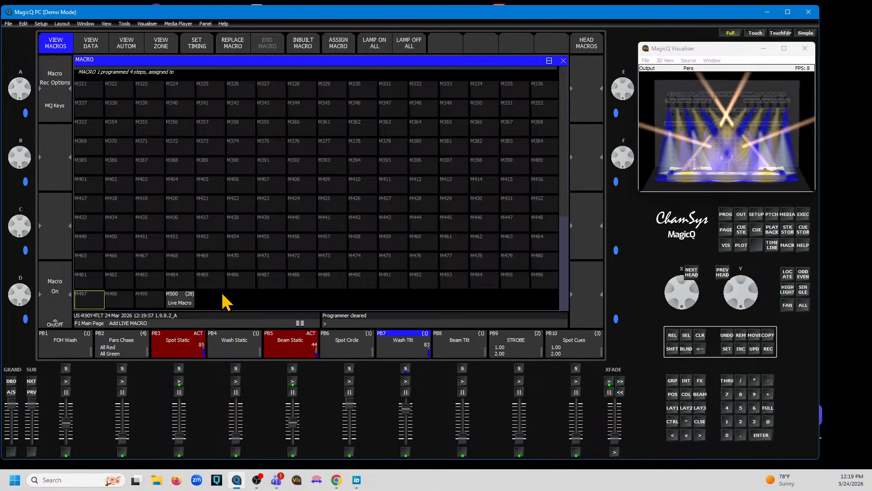
pyautogui.click(769, 338)
pyautogui.click(183, 302)
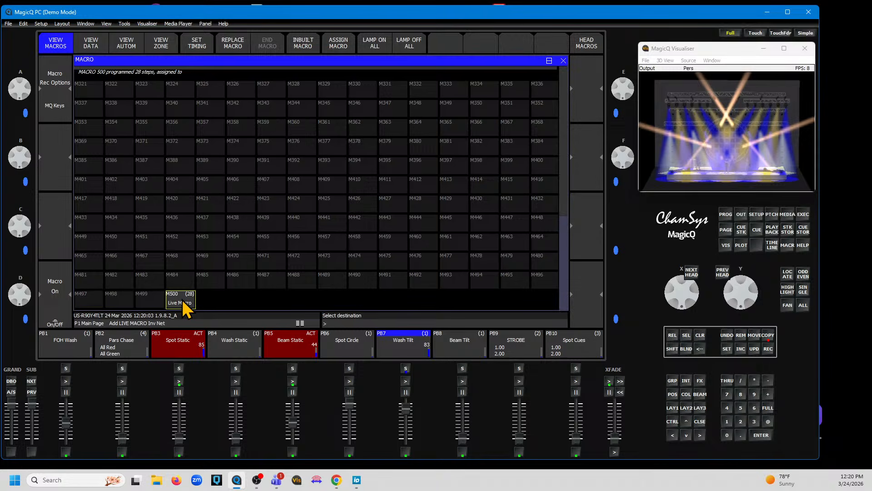
pyautogui.click(301, 240)
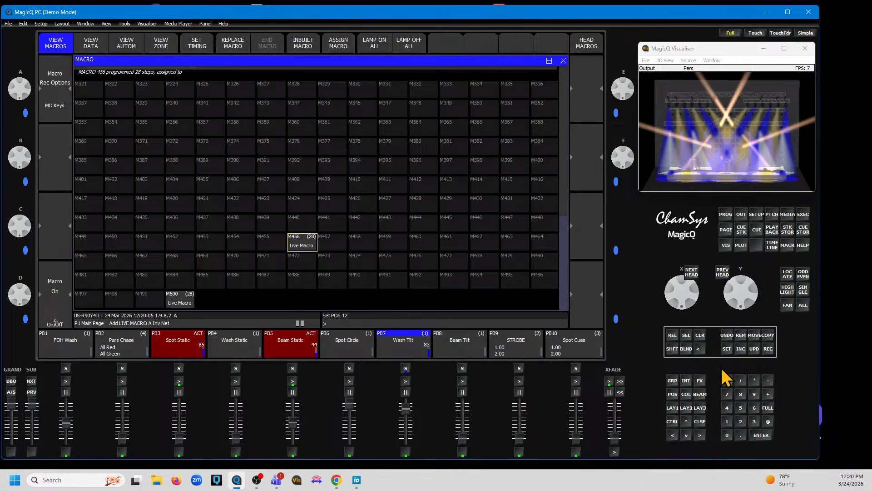
# - Name macro M456 "LV Mac 1"
pyautogui.click(727, 348)
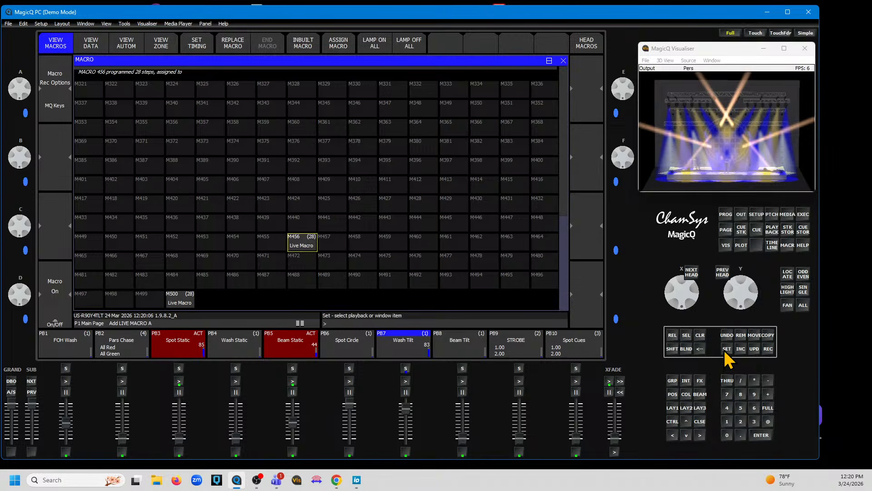
pyautogui.click(298, 244)
pyautogui.write('Macr')
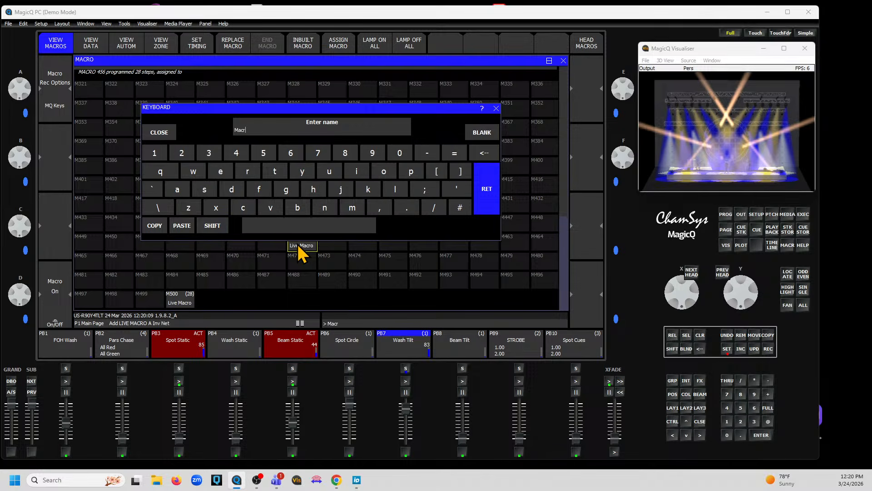
pyautogui.write('o 1')
pyautogui.press('BackSpace')
pyautogui.press('BackSpace')
pyautogui.press('BackSpace')
pyautogui.press('BackSpace')
pyautogui.press('BackSpace')
pyautogui.press('BackSpace')
pyautogui.press('BackSpace')
pyautogui.write('LV Mac 1')
pyautogui.press('Return')
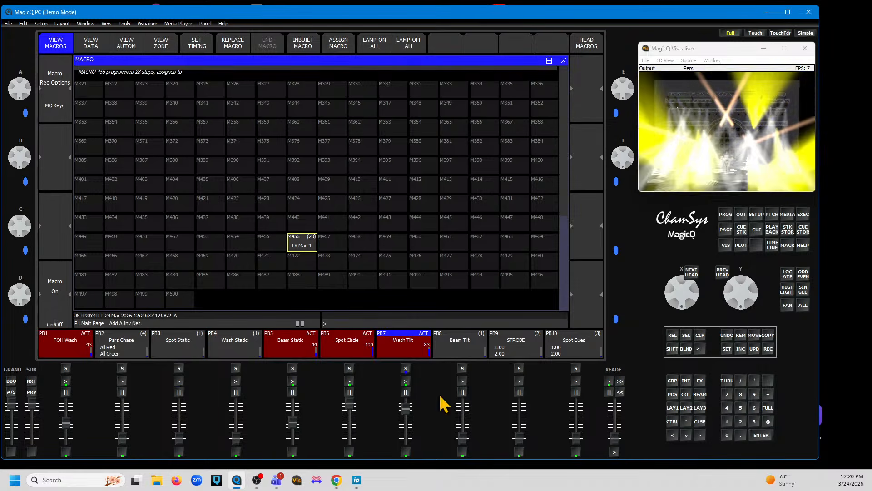
# - Clear the programmer and bring the Beam Static, Spot Circle, Wash Tilt and FOH Wash playbacks down to zero
pyautogui.click(700, 336)
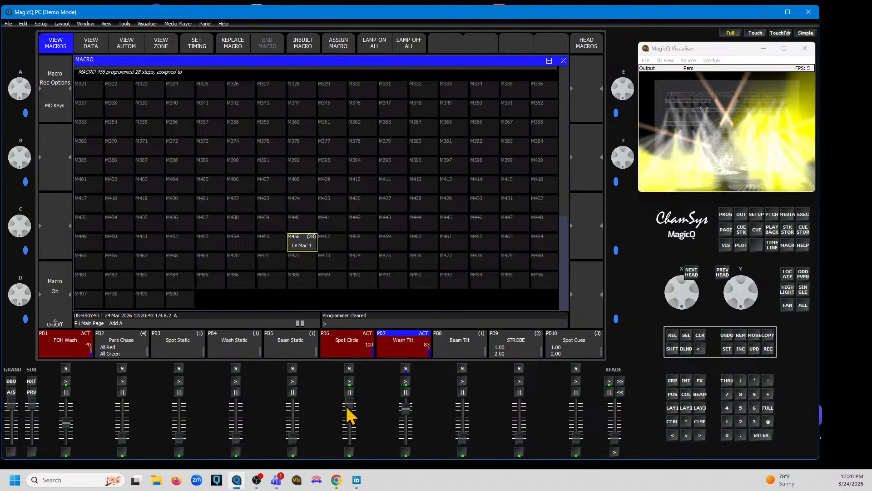
pyautogui.moveTo(349, 405); pyautogui.dragTo(349, 439)
pyautogui.moveTo(412, 419); pyautogui.dragTo(409, 453)
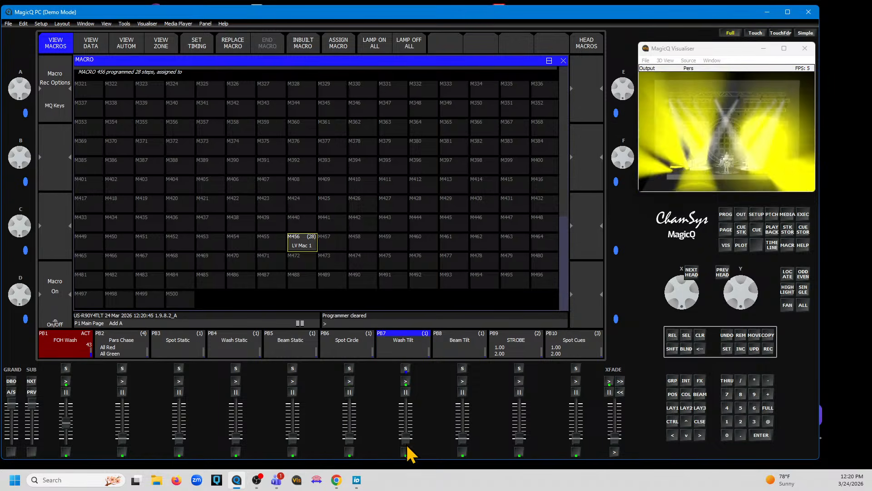
pyautogui.moveTo(68, 426); pyautogui.dragTo(68, 467)
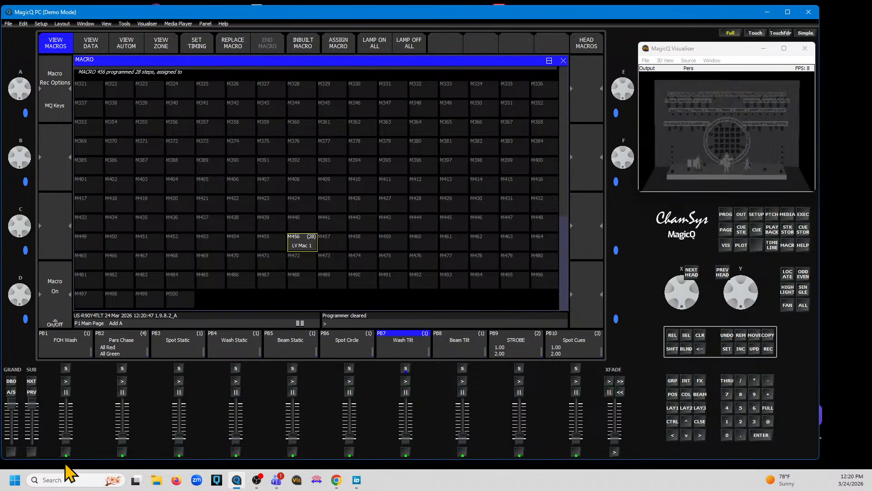
# - Run macro M456 LV Mac 1 and examine the timing and actions of its recorded steps
pyautogui.click(305, 254)
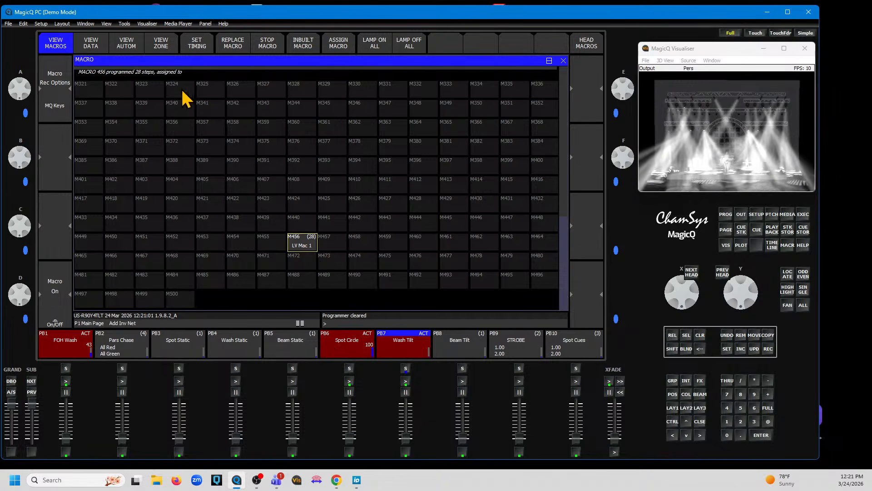
pyautogui.click(88, 44)
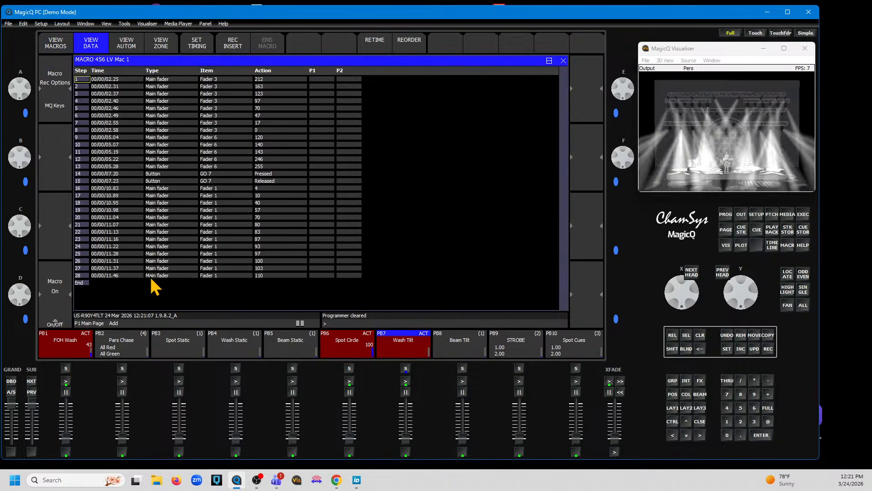
pyautogui.click(563, 61)
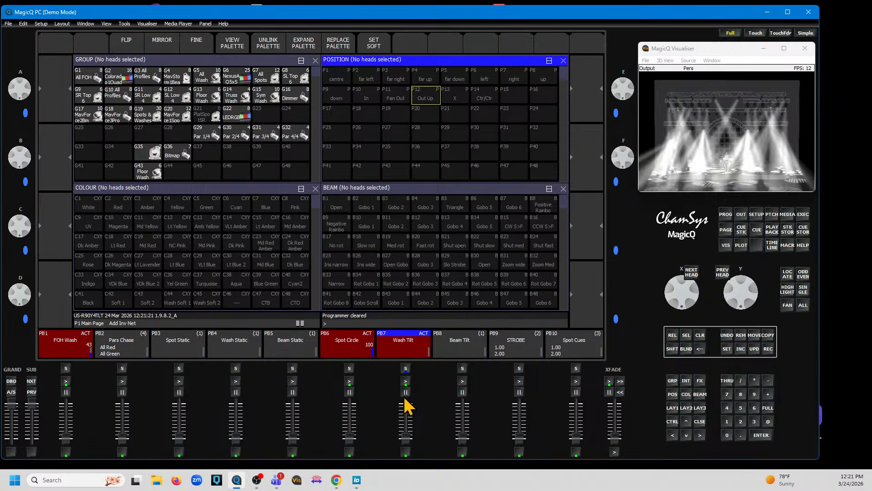
# - Release the Wash Tilt, Spot Circle and FOH Wash playbacks by taking their faders to zero
pyautogui.moveTo(406, 439); pyautogui.dragTo(403, 462)
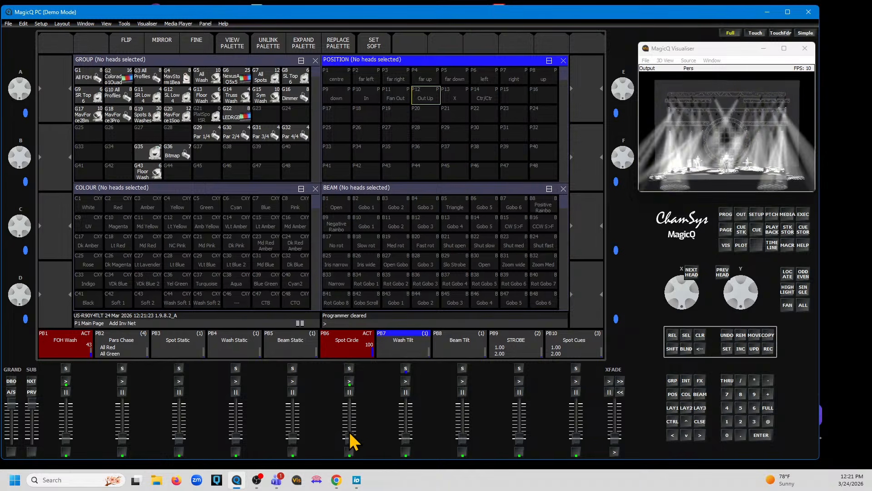
pyautogui.moveTo(352, 441); pyautogui.dragTo(347, 473)
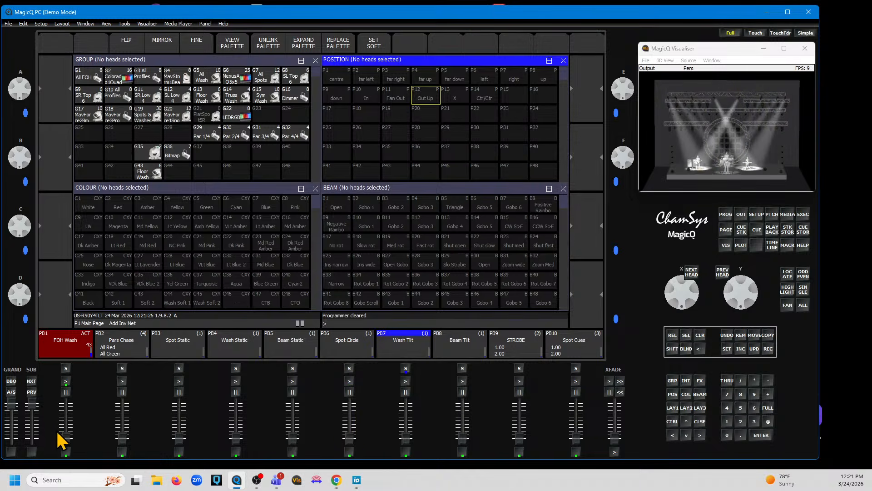
pyautogui.moveTo(64, 444); pyautogui.dragTo(63, 459)
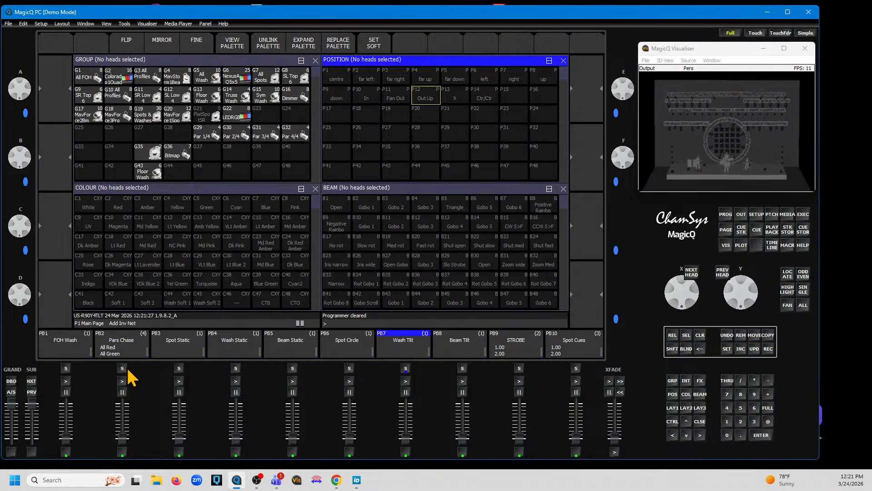
# - Assign macro B456 to cue 2.00 All Green of the Pars Chase cue stack and raise that playback to full
pyautogui.click(123, 346)
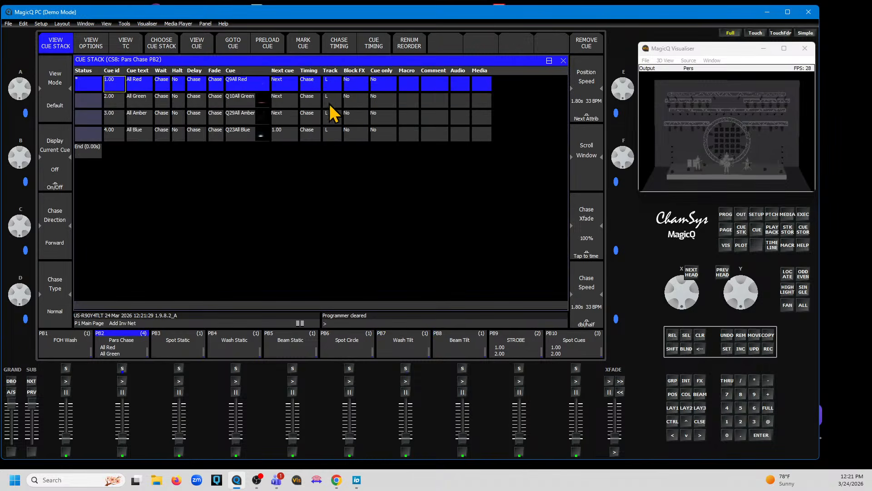
pyautogui.click(405, 103)
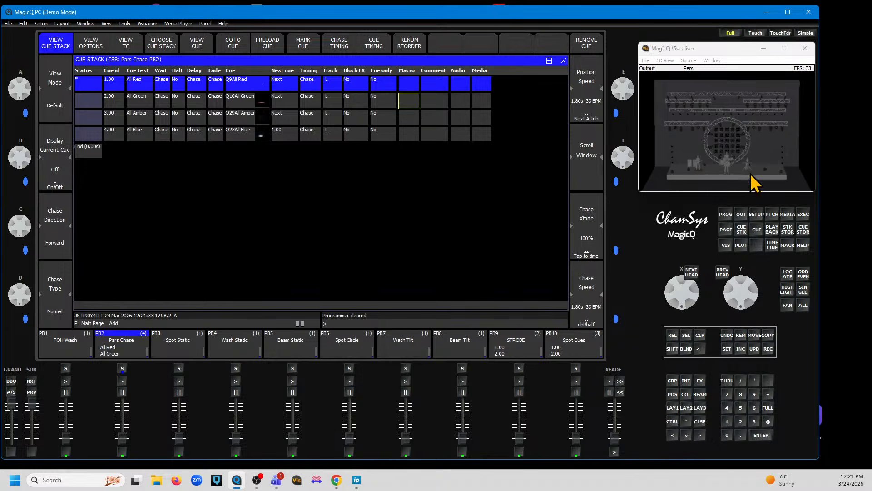
pyautogui.click(789, 247)
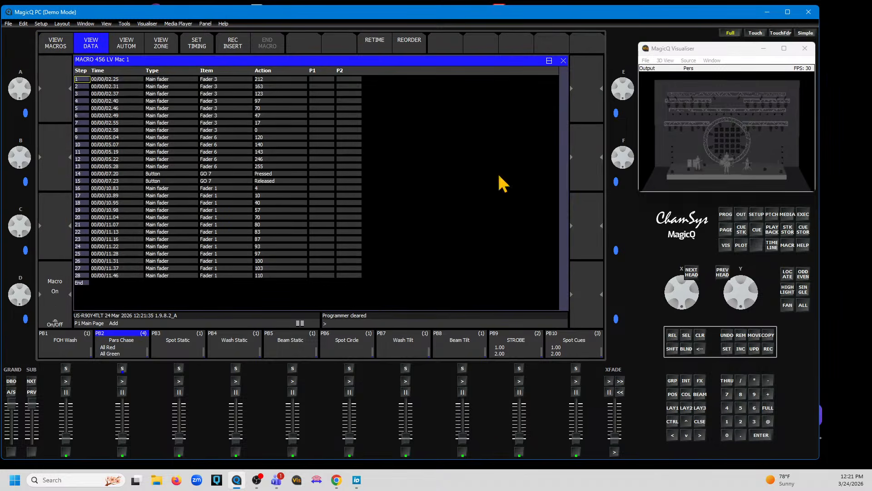
pyautogui.click(51, 44)
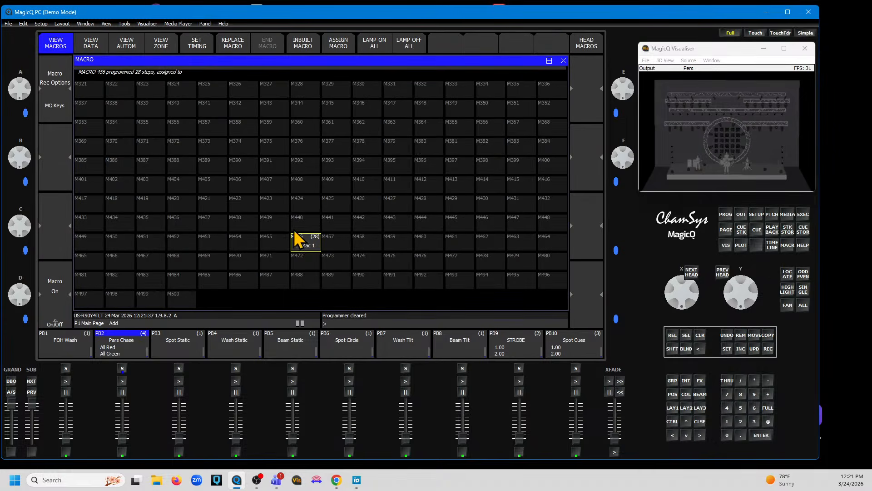
pyautogui.click(565, 63)
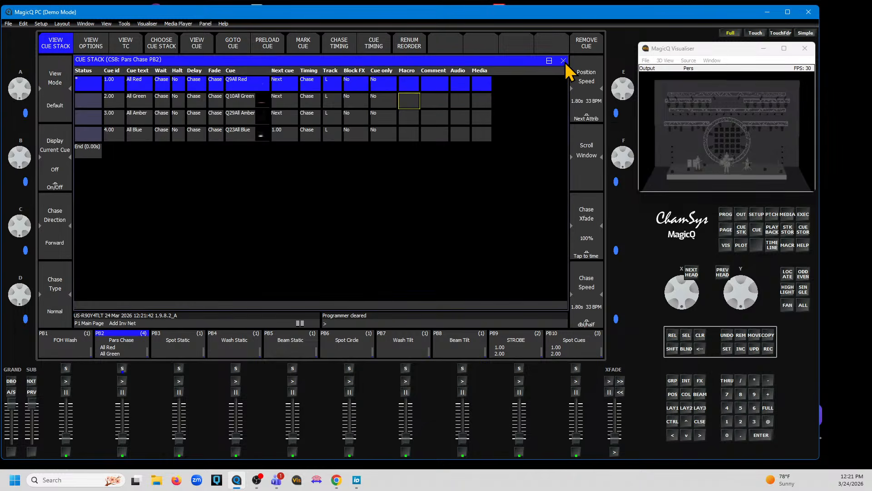
pyautogui.click(409, 108)
pyautogui.write('B')
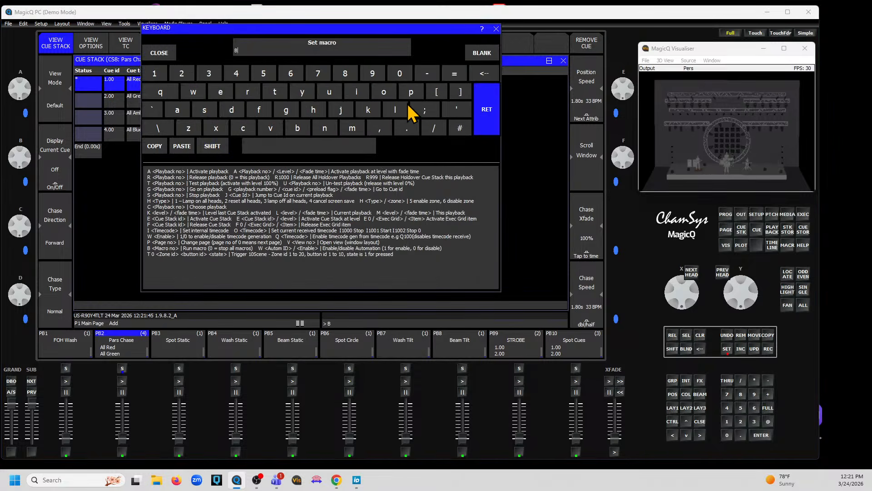
pyautogui.write('456')
pyautogui.click(487, 111)
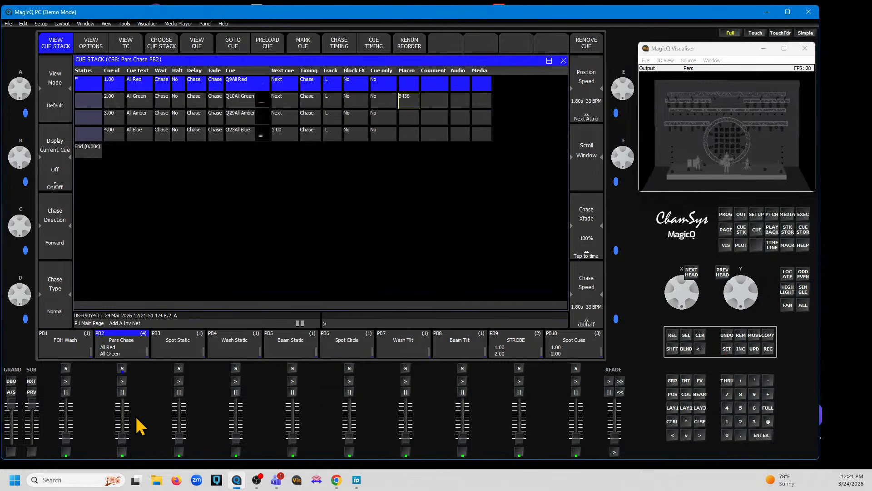
pyautogui.moveTo(123, 436); pyautogui.dragTo(125, 390)
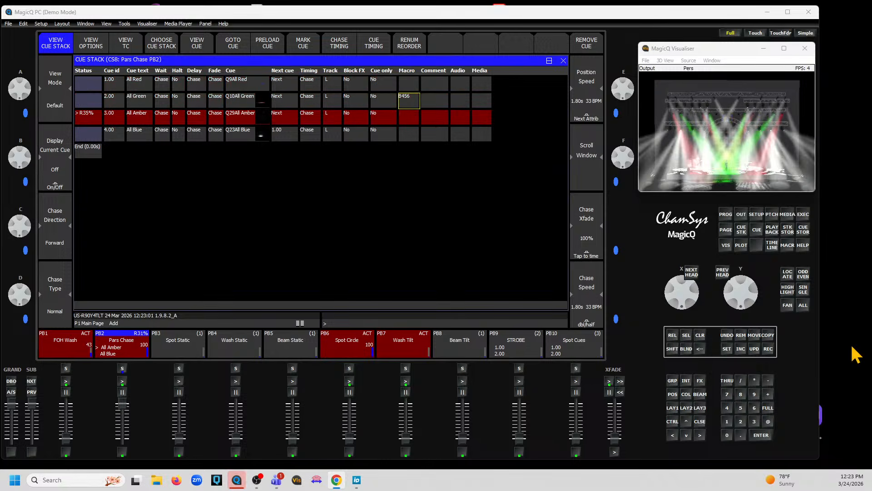
# - Return to the palette layout and bring the Spot Circle fader down to zero
pyautogui.click(674, 408)
pyautogui.moveTo(349, 437); pyautogui.dragTo(354, 448)
pyautogui.click(354, 449)
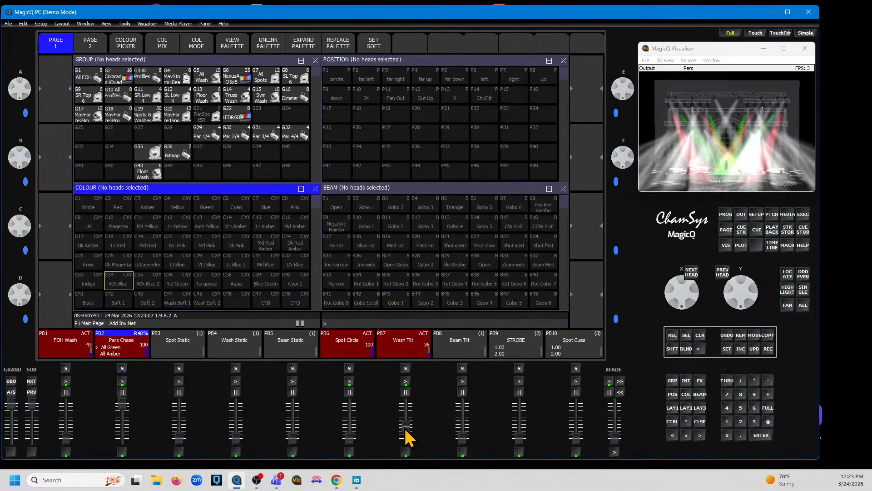